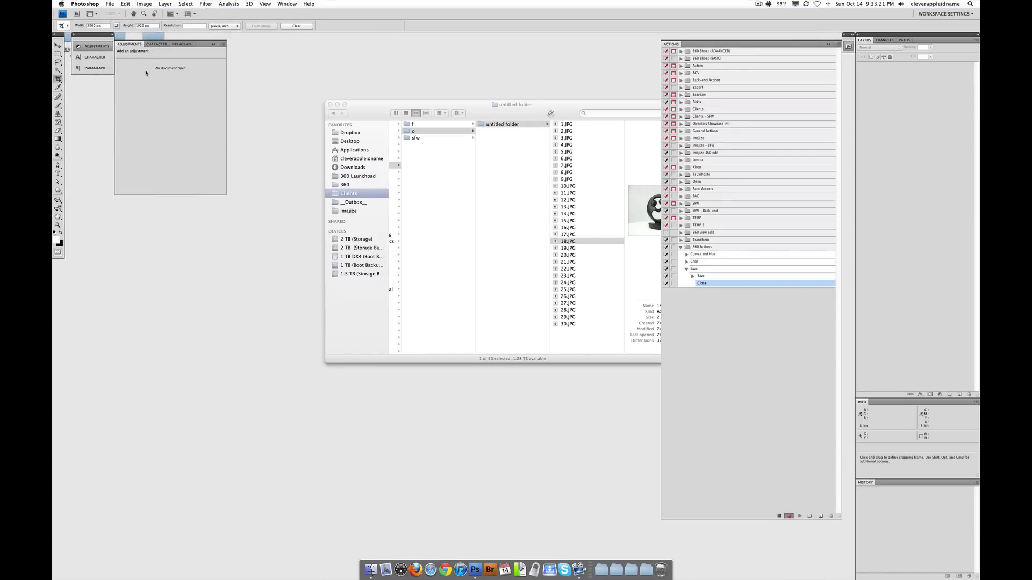
# Stop the running action recording, quit Photoshop, and relaunch it from the Dock.
pyautogui.click(779, 516)
pyautogui.press('super+h')
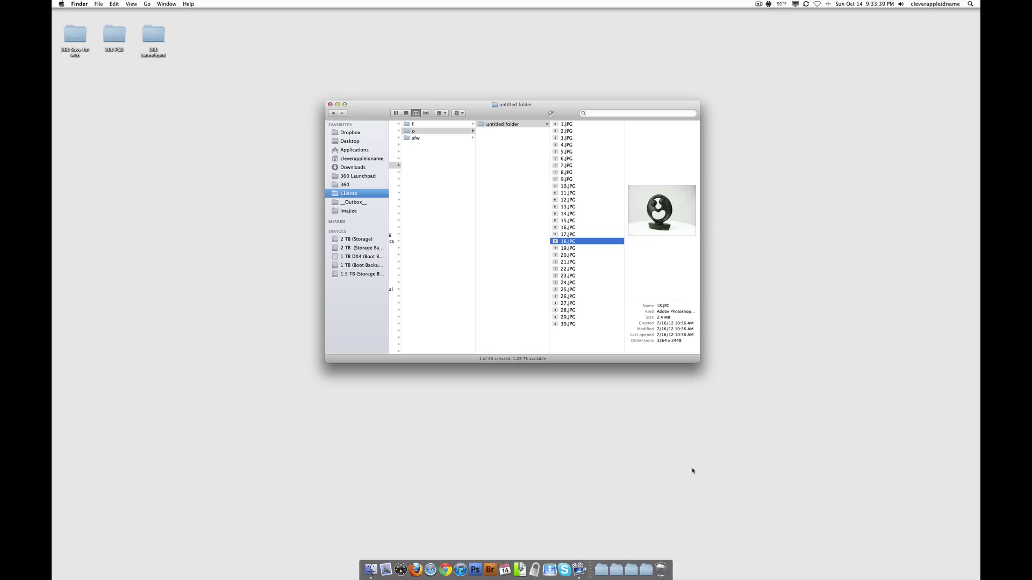
pyautogui.click(474, 571)
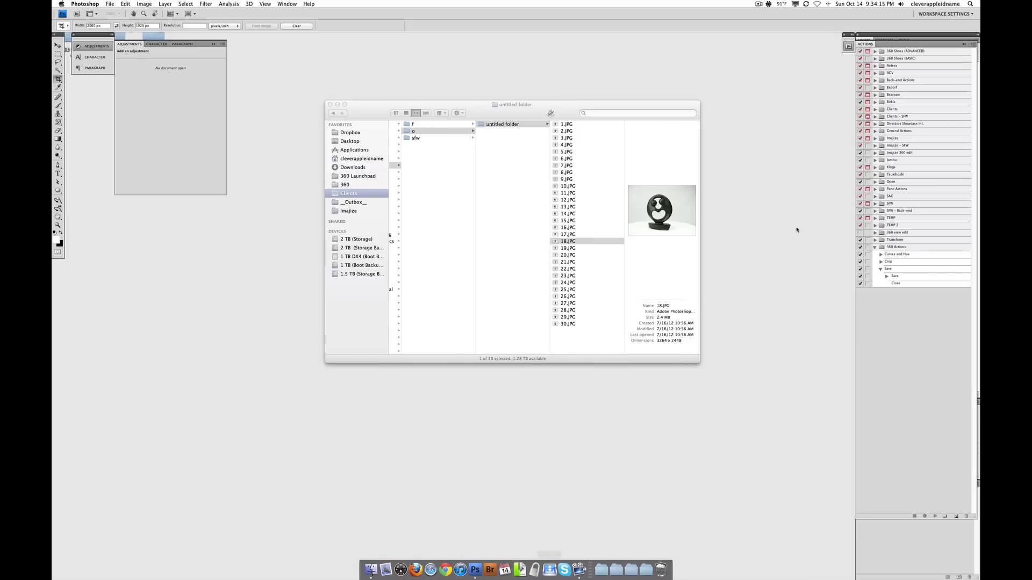
# Collapse the Actions panel, bring up the 30-JPG Finder window, then return to Photoshop.
pyautogui.click(848, 47)
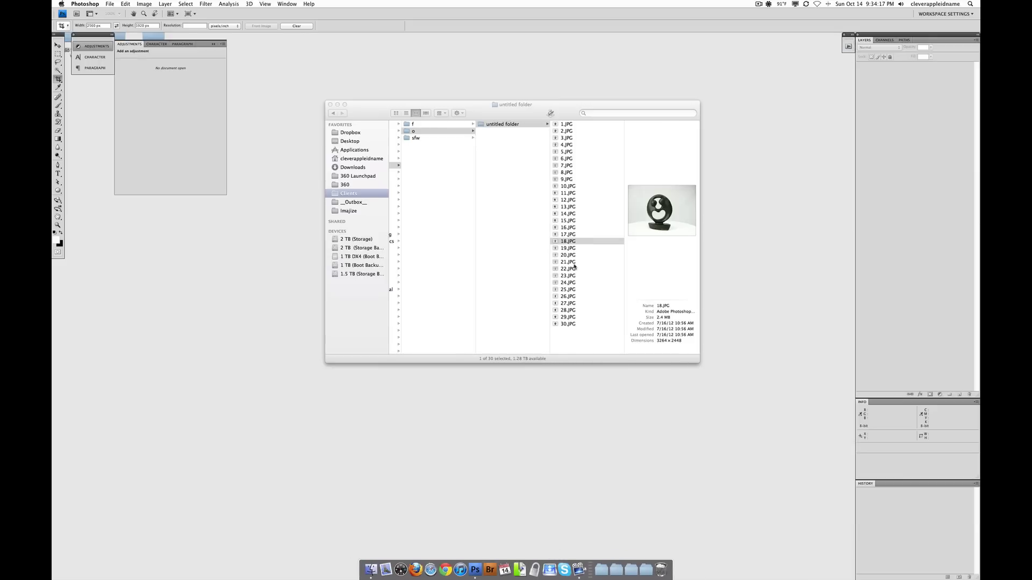
pyautogui.click(577, 343)
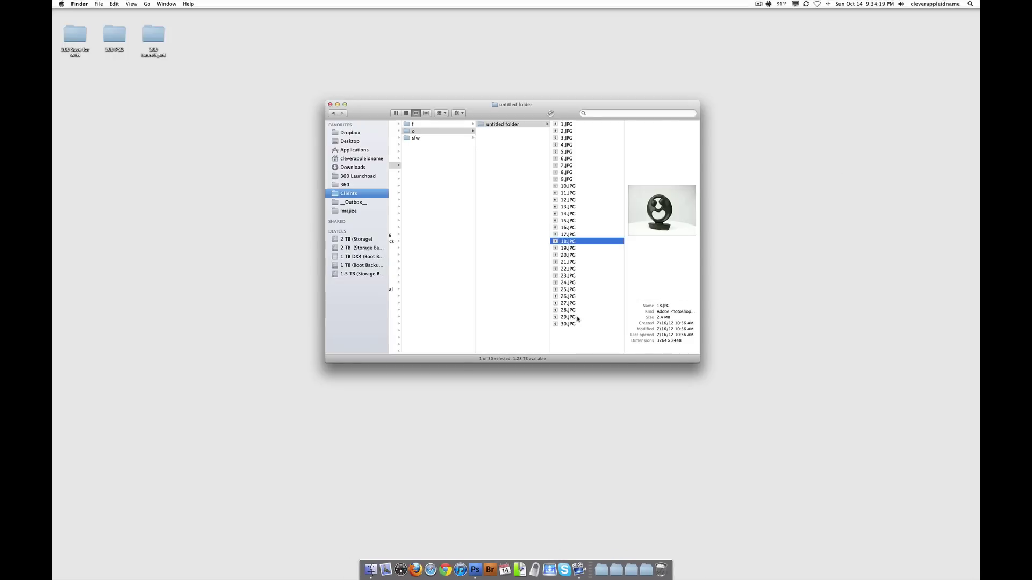
pyautogui.click(470, 566)
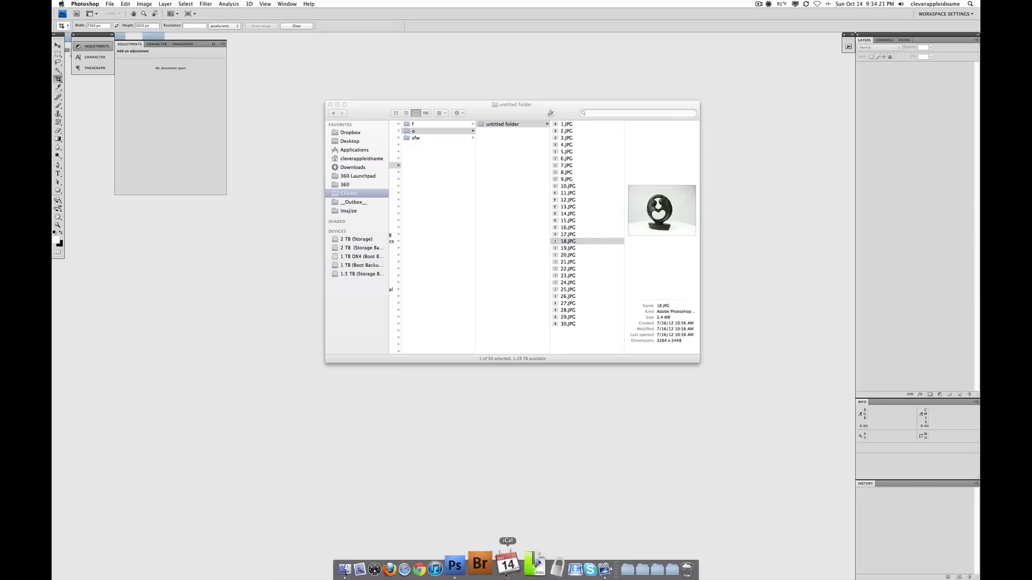
# Expand the Actions panel and review the Save and Curves and Hue actions in 360 Actions.
pyautogui.click(848, 46)
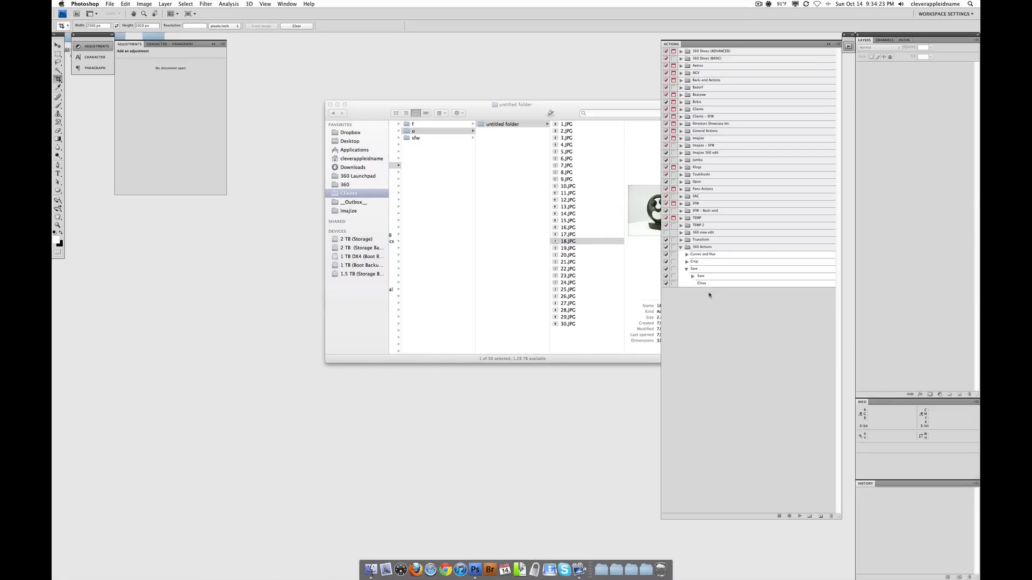
pyautogui.click(686, 270)
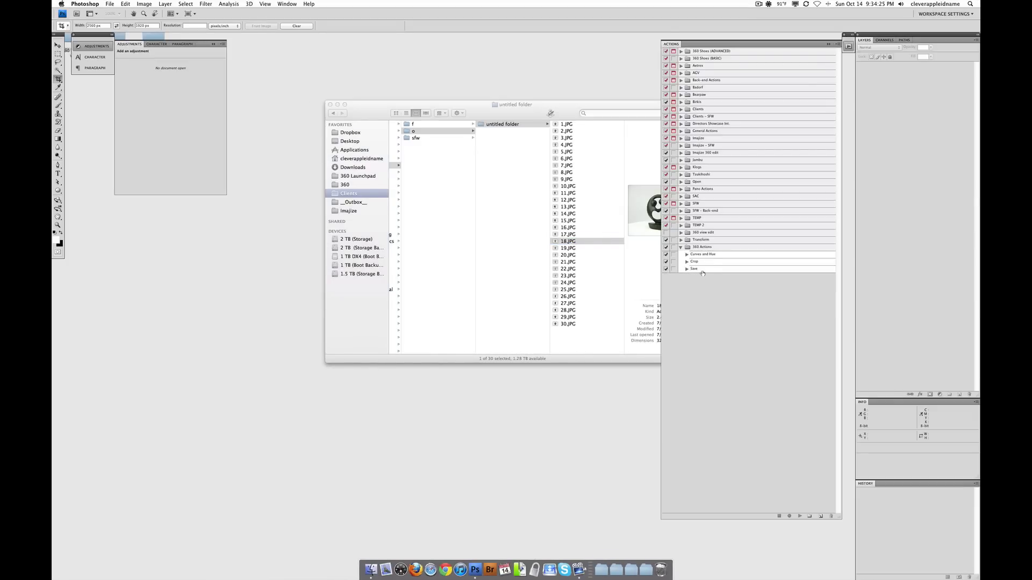
pyautogui.doubleClick(697, 268)
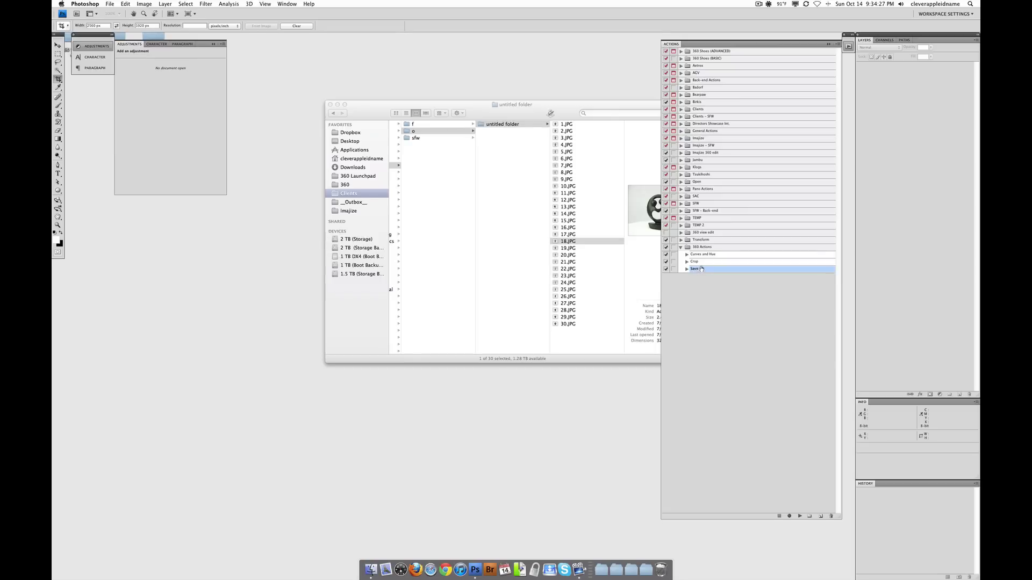
pyautogui.click(697, 263)
pyautogui.doubleClick(695, 255)
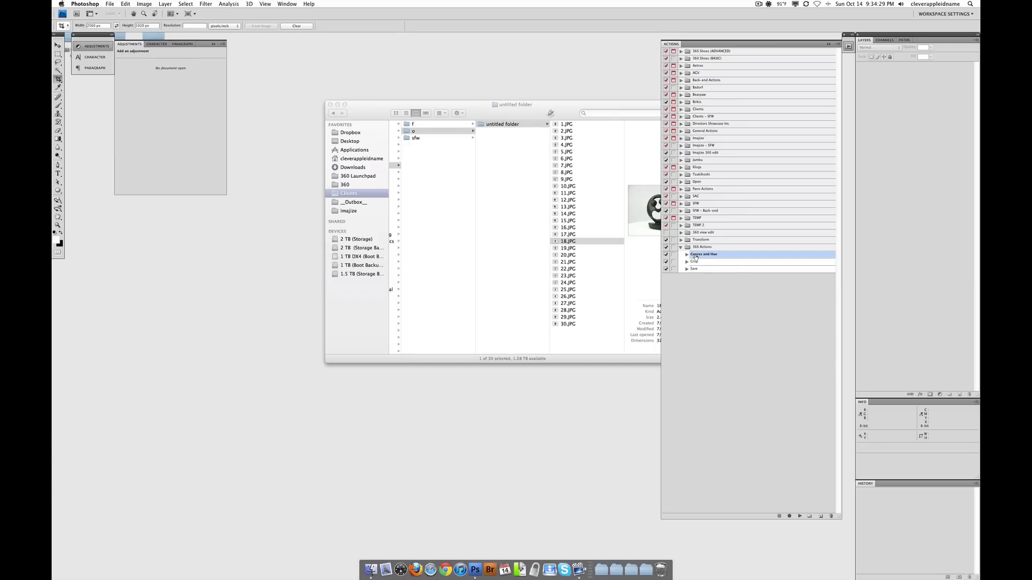
# Create a new action named 'Primary 360 edit' and start recording it.
pyautogui.click(820, 517)
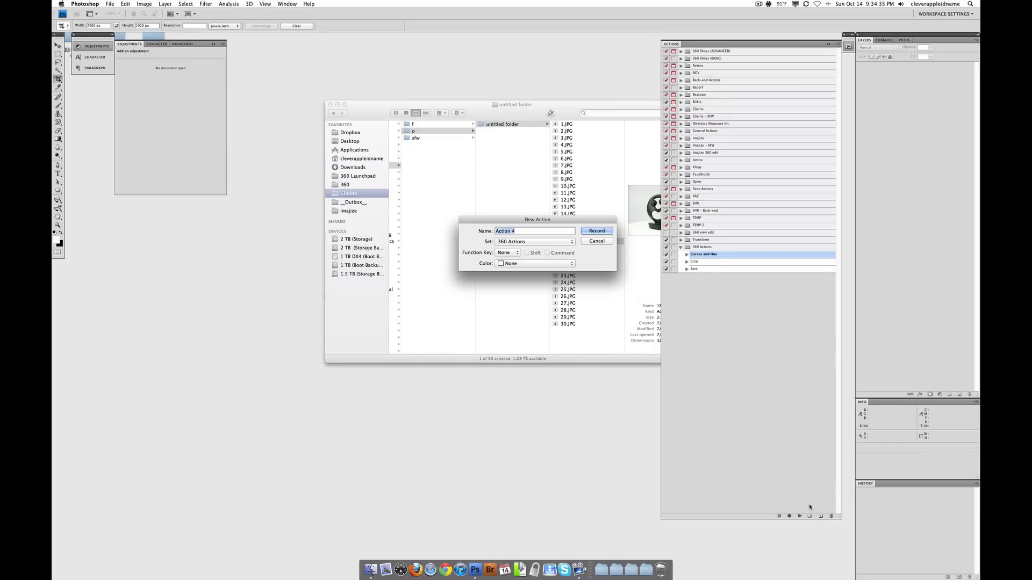
pyautogui.write('Primary 360 edit')
pyautogui.click(594, 232)
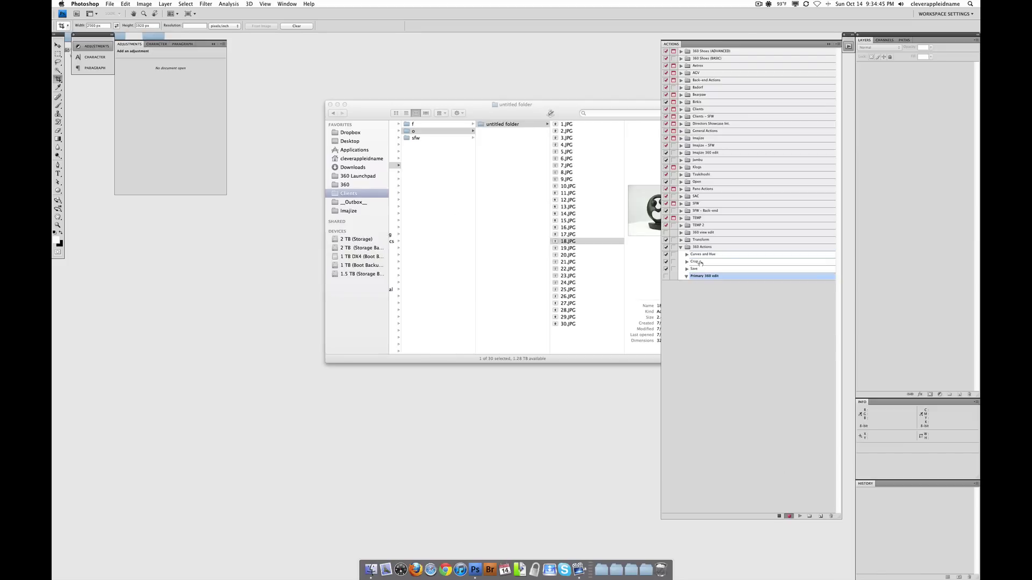
# Stop the empty recording, open 18.JPG from Finder, and resume recording into Primary 360 edit.
pyautogui.click(779, 516)
pyautogui.click(565, 245)
pyautogui.press('super+Tab')
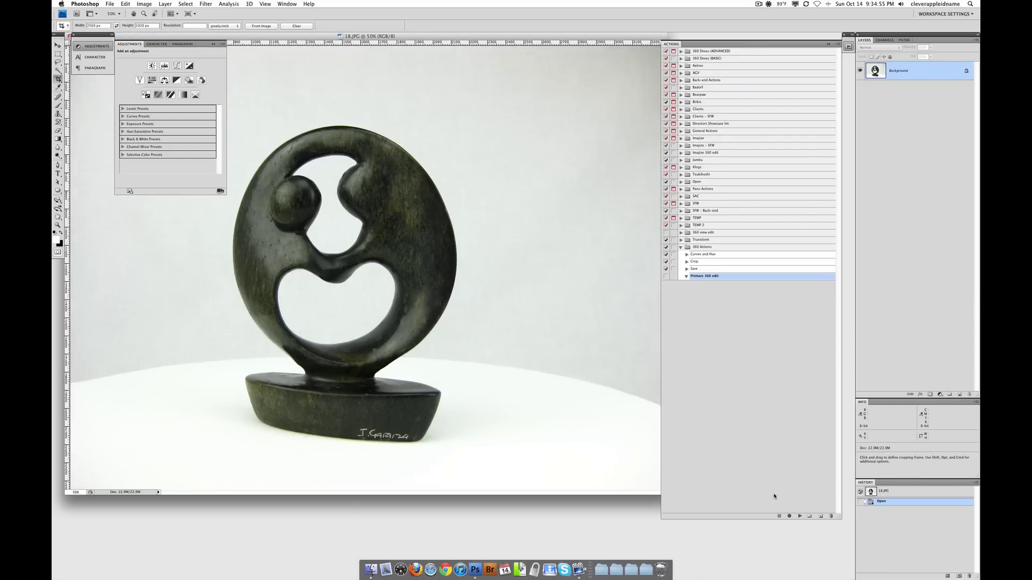
pyautogui.click(789, 517)
pyautogui.click(779, 517)
pyautogui.click(779, 516)
# Play the Curves and Hue, Crop, and Save actions in turn on 18.JPG.
pyautogui.click(695, 256)
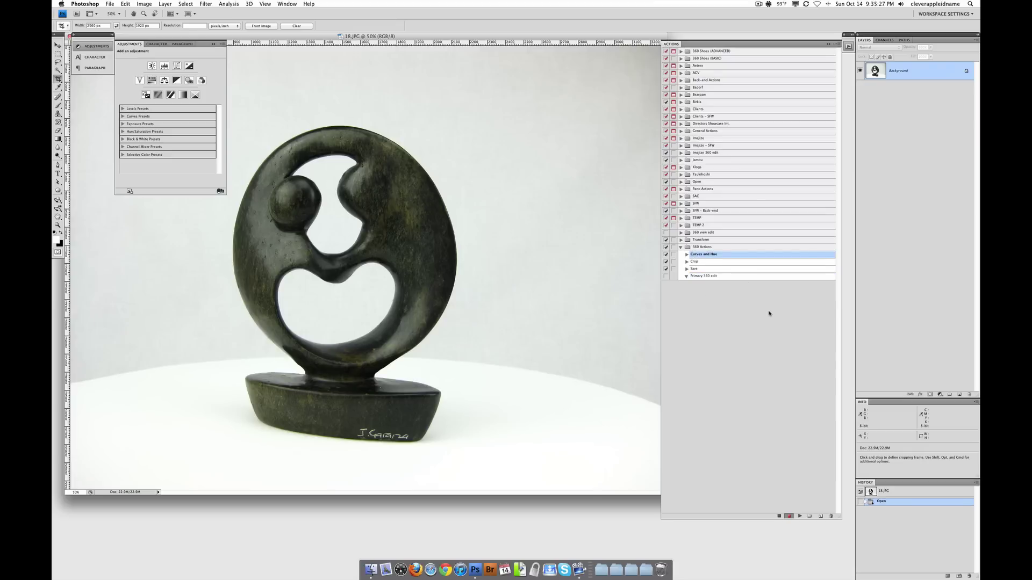
pyautogui.click(799, 516)
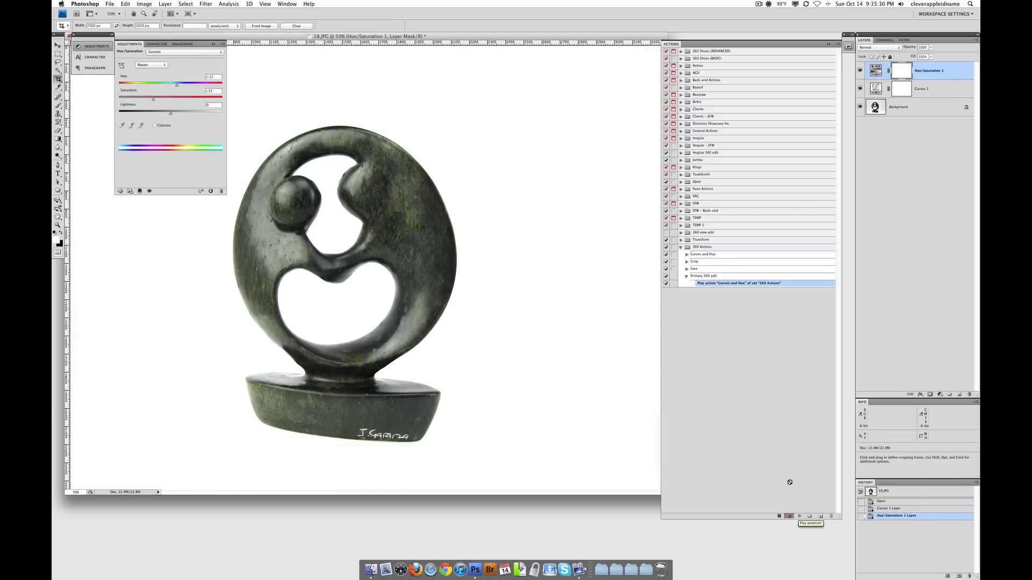
pyautogui.click(693, 262)
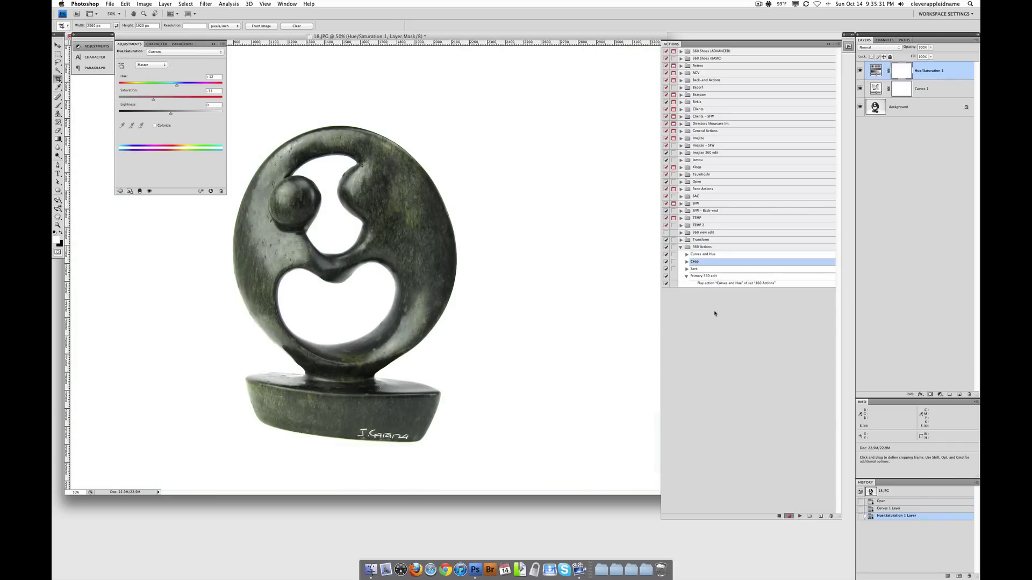
pyautogui.click(799, 516)
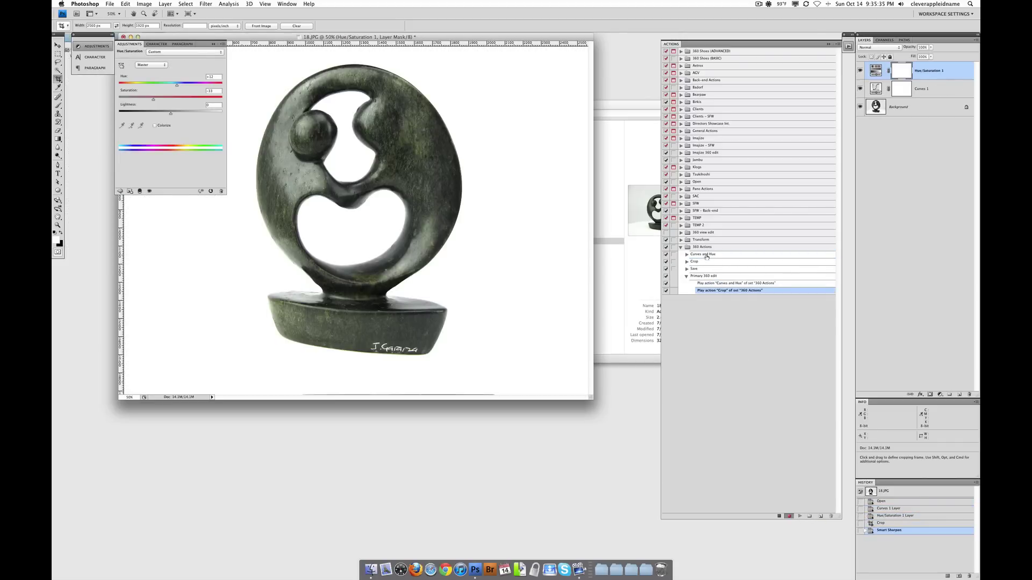
pyautogui.click(701, 270)
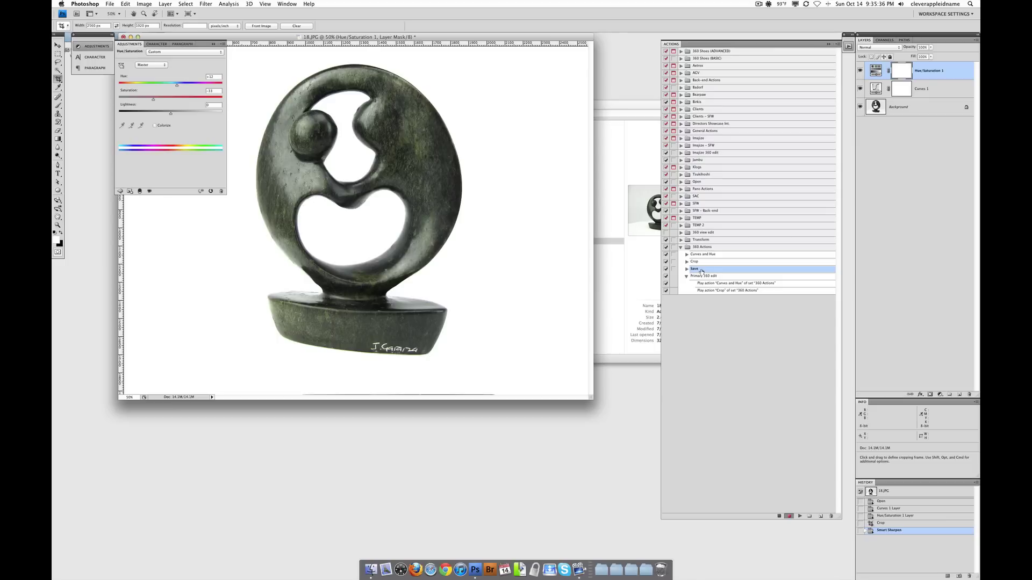
pyautogui.click(800, 517)
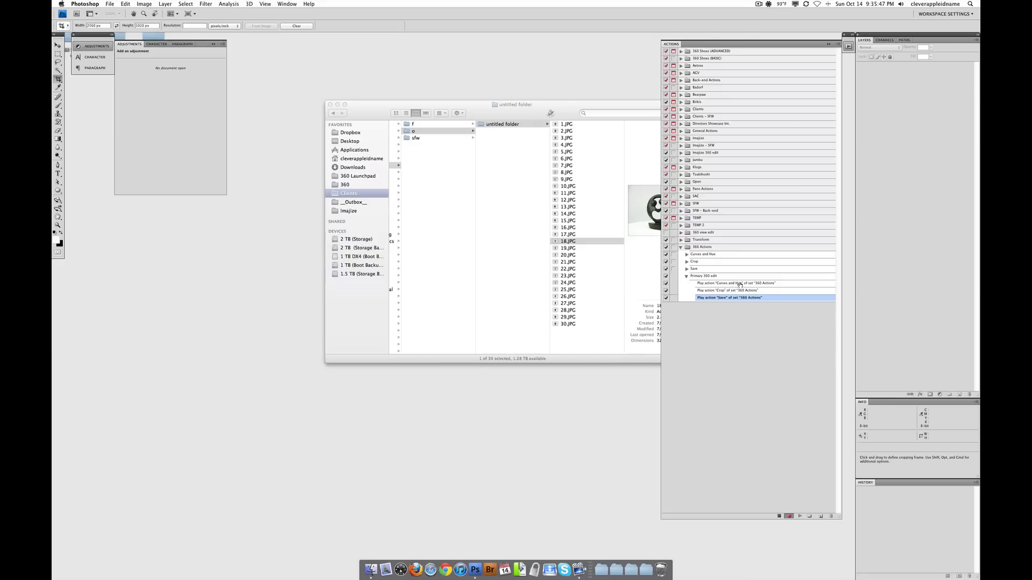
# Review the recorded Curves and Hue, Crop and Save steps in Primary 360 edit.
pyautogui.click(741, 284)
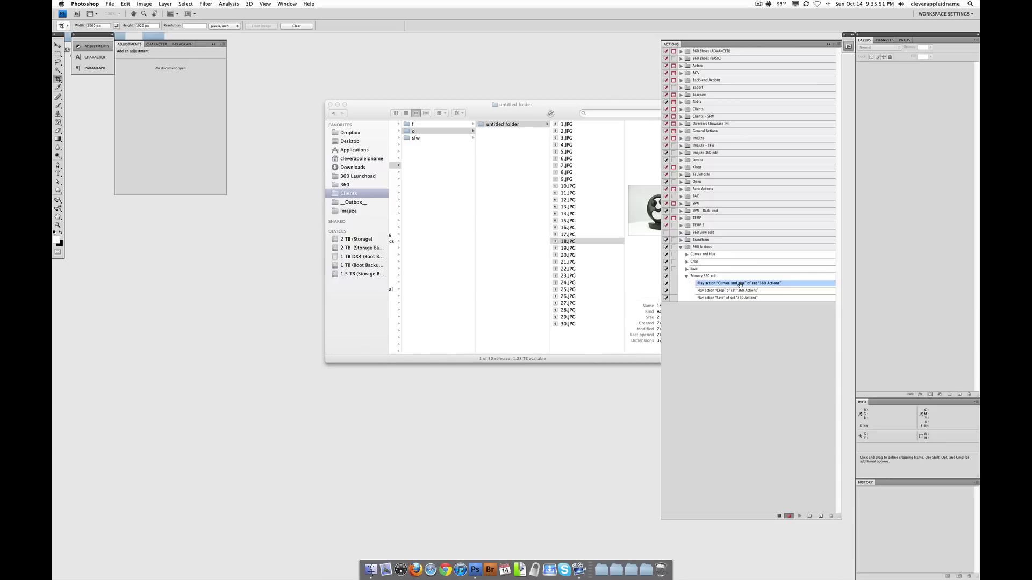
pyautogui.click(745, 277)
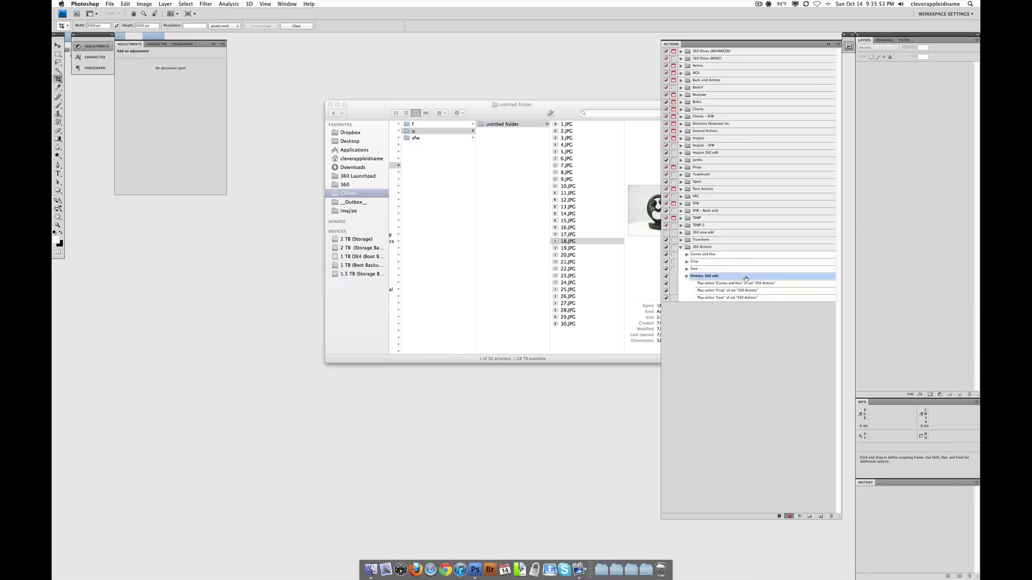
pyautogui.click(724, 256)
pyautogui.click(723, 262)
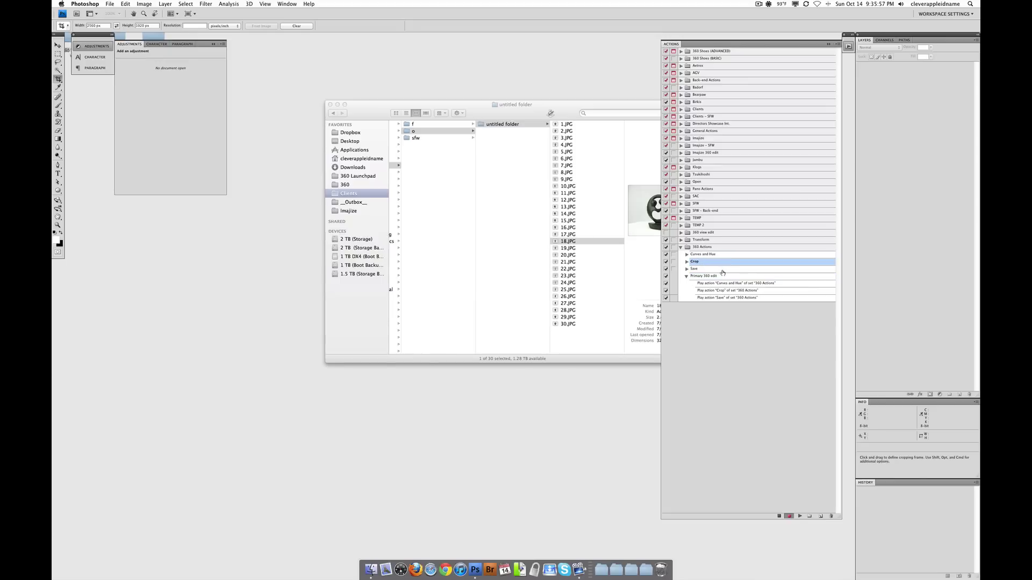
pyautogui.click(722, 270)
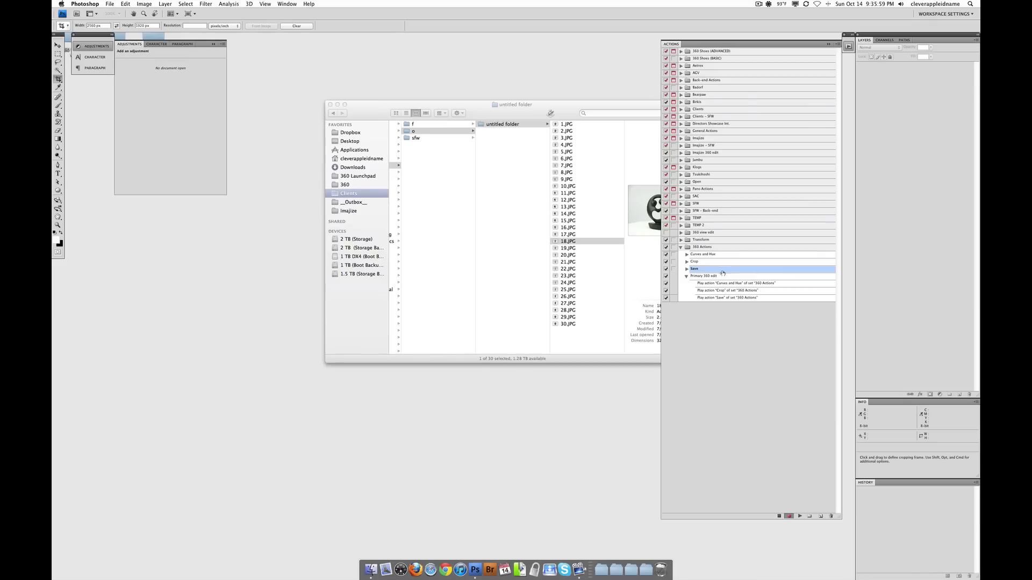
# Stop recording, then collapse and select the Primary 360 edit action.
pyautogui.click(777, 517)
pyautogui.click(687, 276)
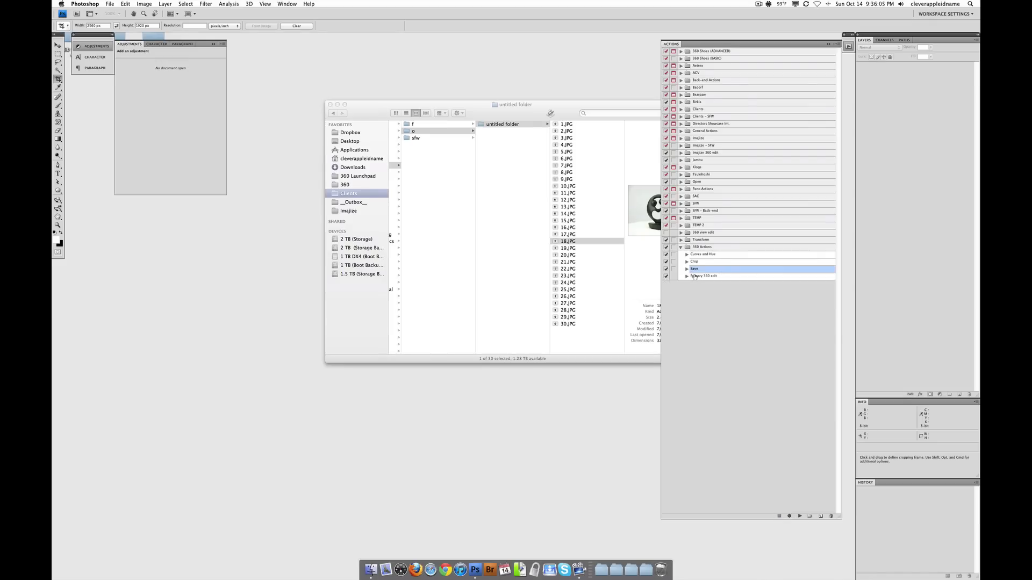
pyautogui.click(693, 277)
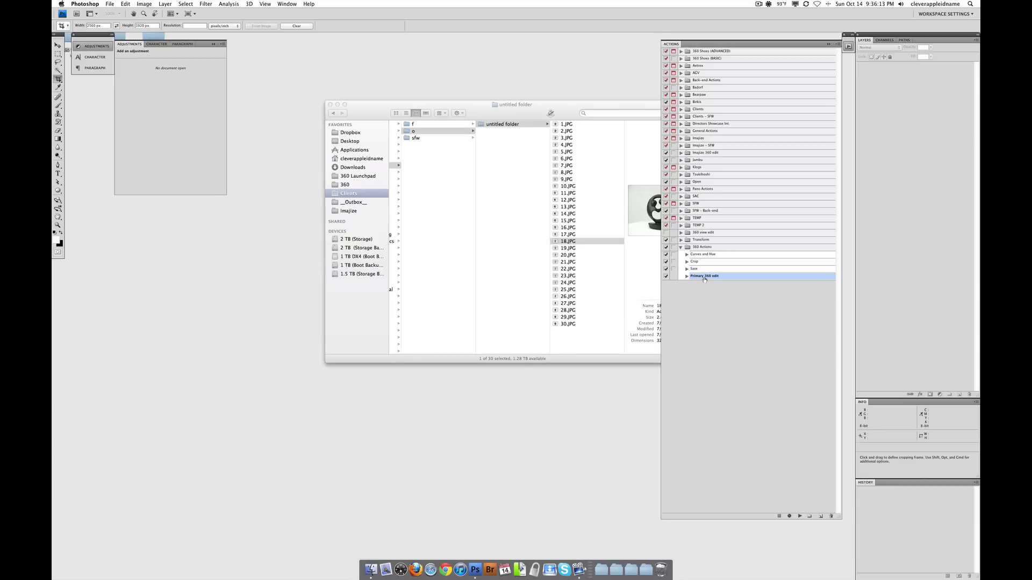
# Relaunch Photoshop with the Actions panel collapsed, then marquee-select all 30 JPGs in Finder.
pyautogui.press('super+h')
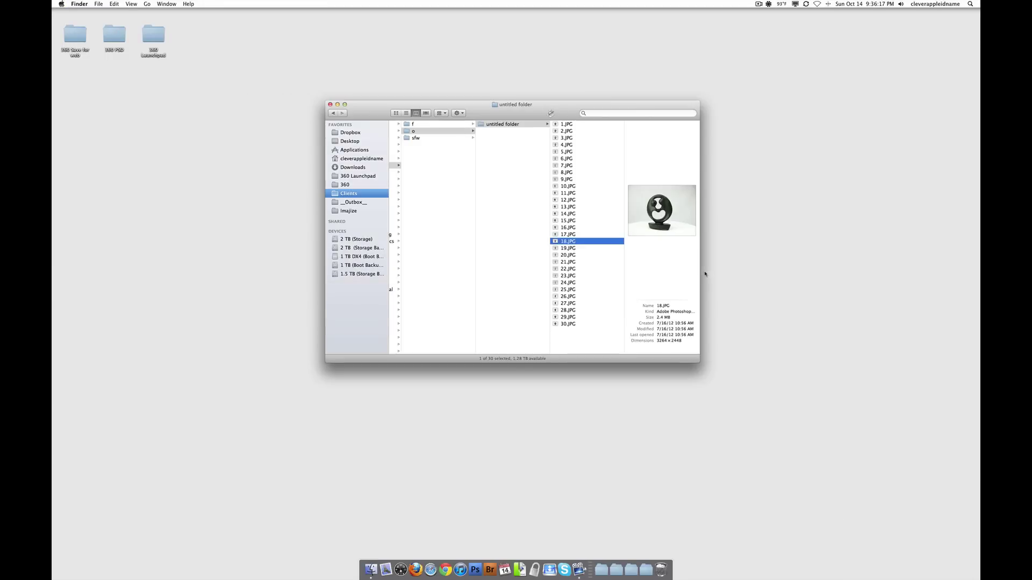
pyautogui.click(473, 571)
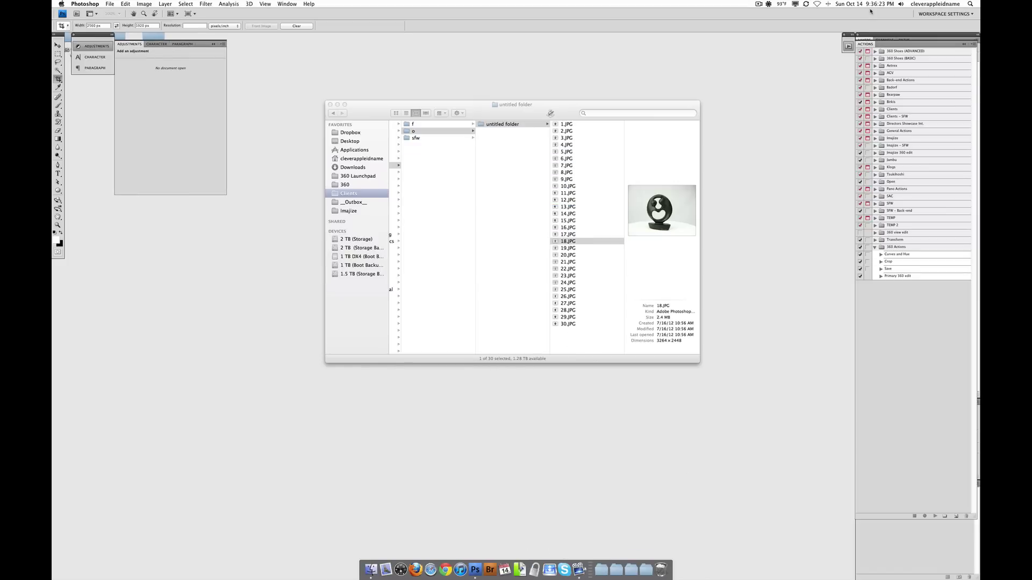
pyautogui.click(848, 46)
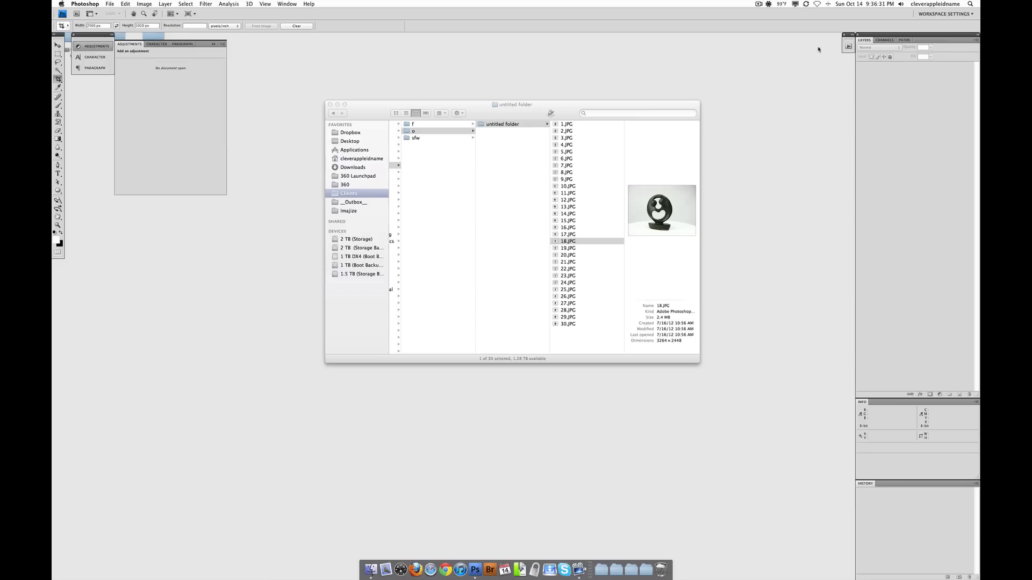
pyautogui.moveTo(576, 336); pyautogui.dragTo(580, 116)
# Open the 360 PSD folder, select 18.psd, and park its window at the top right.
pyautogui.click(63, 129)
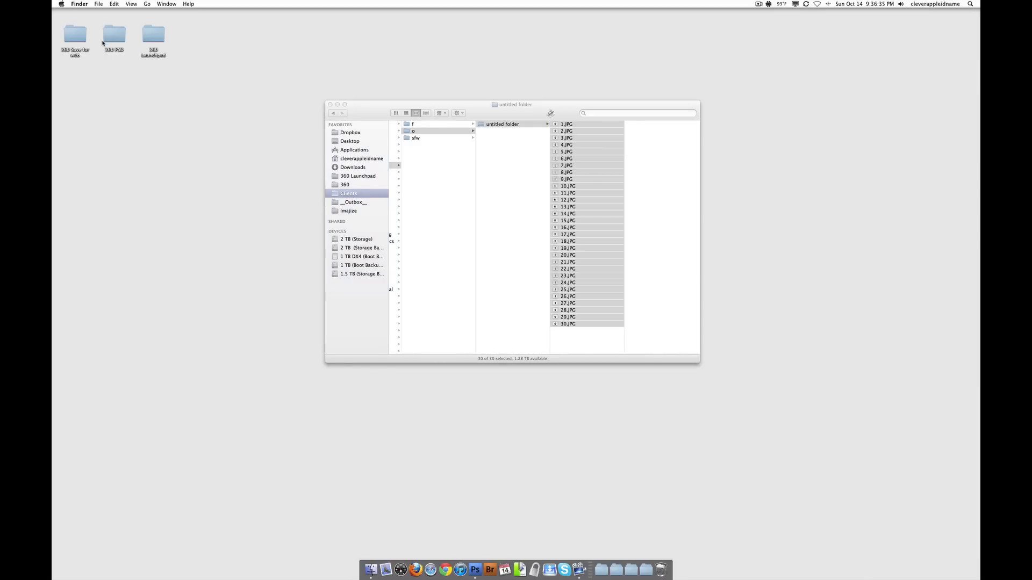
pyautogui.click(108, 33)
pyautogui.doubleClick(108, 34)
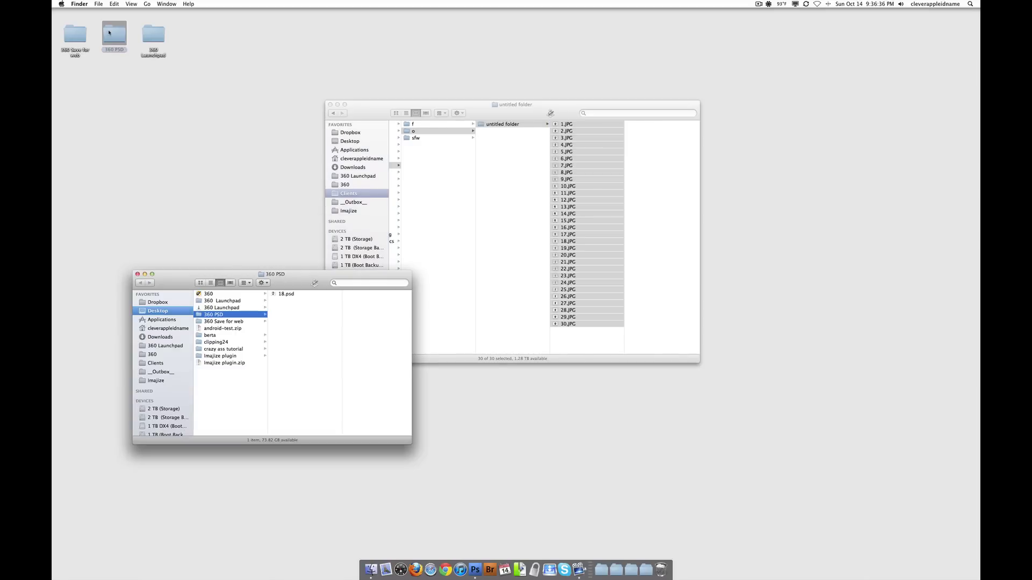
pyautogui.click(293, 295)
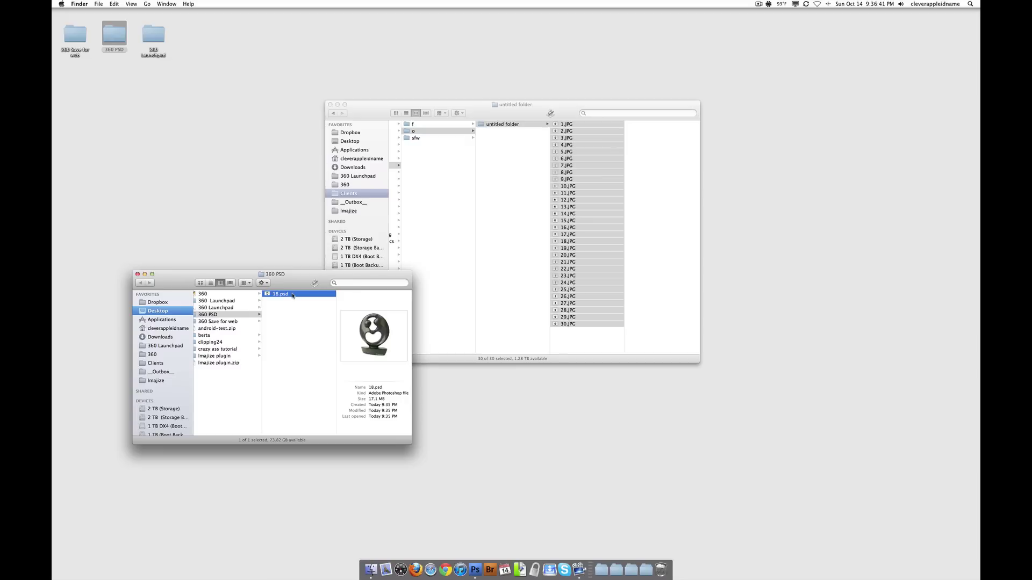
pyautogui.moveTo(287, 284); pyautogui.dragTo(833, 24)
pyautogui.click(566, 109)
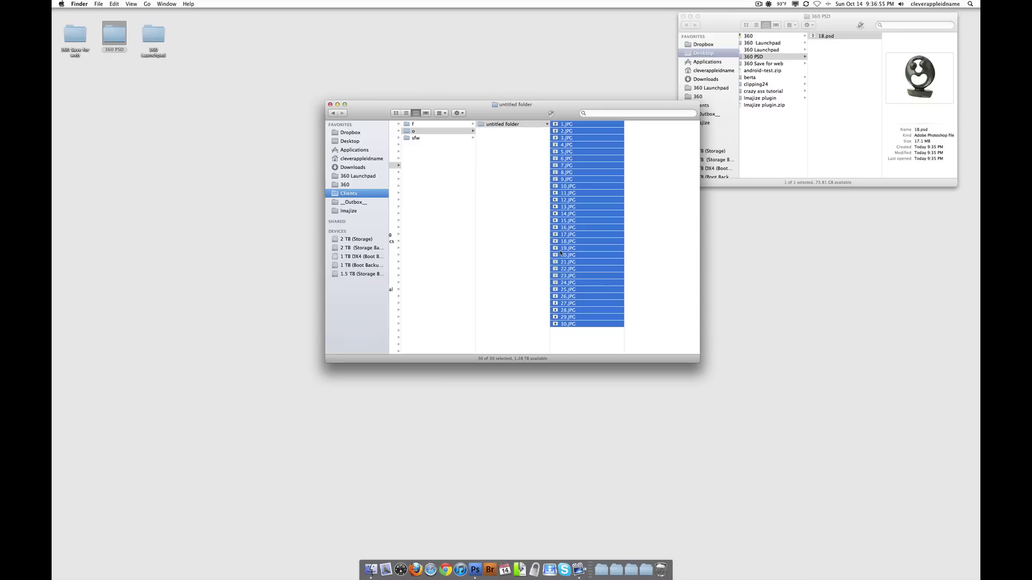
# Select Primary 360 edit in the Actions panel and open File > Automate > Batch.
pyautogui.click(475, 567)
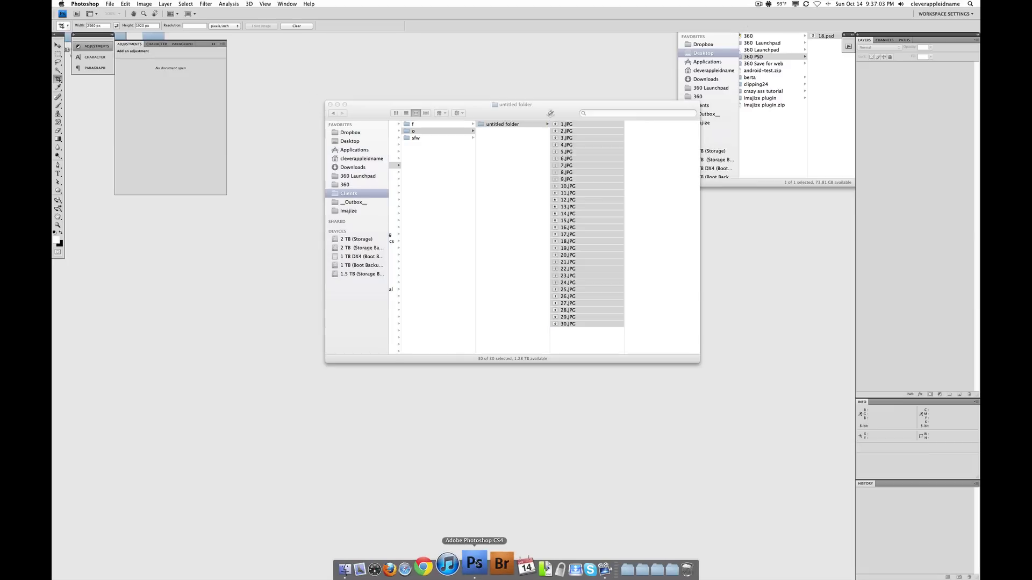
pyautogui.click(848, 47)
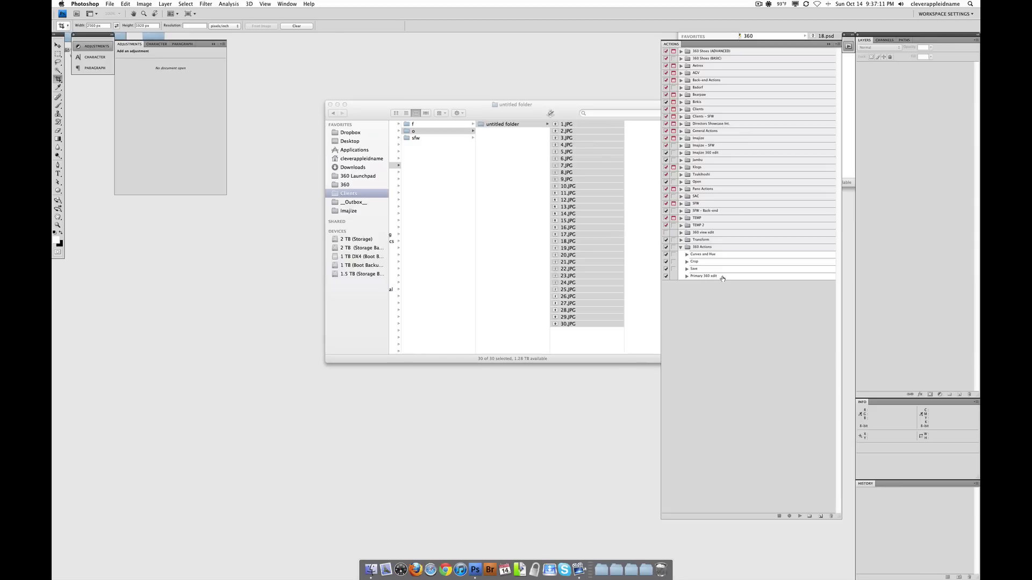
pyautogui.click(722, 277)
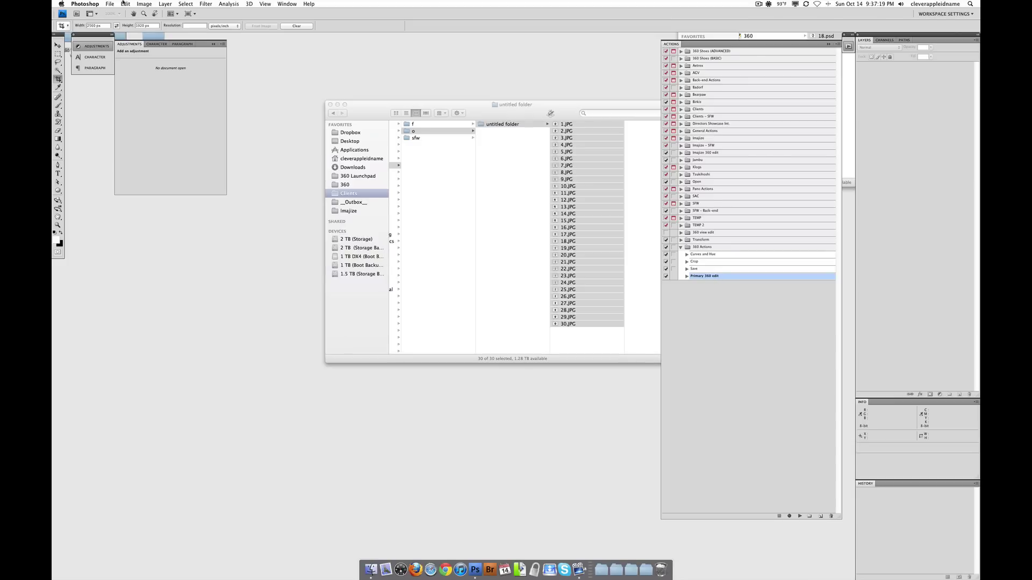
pyautogui.click(109, 4)
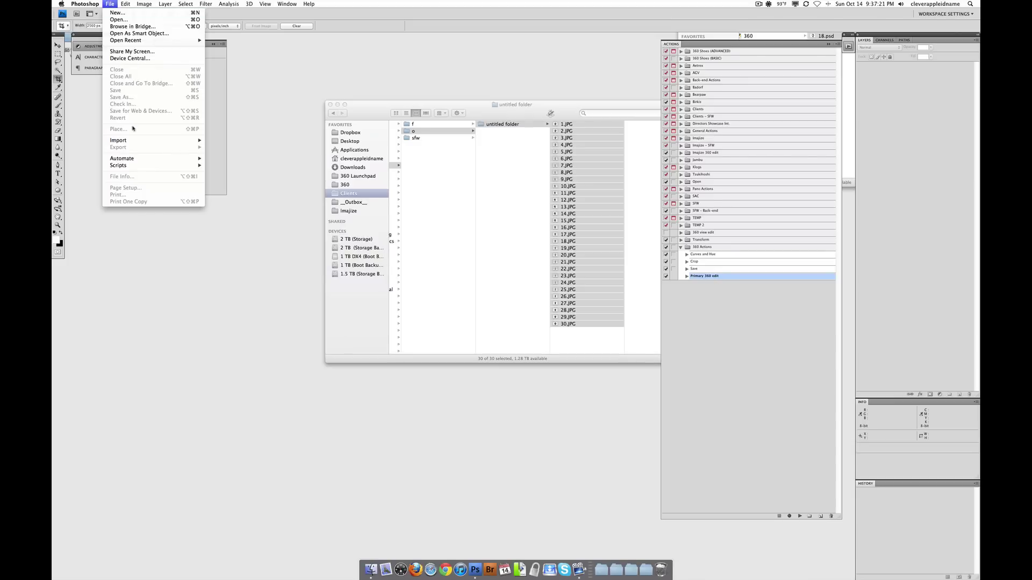
pyautogui.moveTo(140, 160)
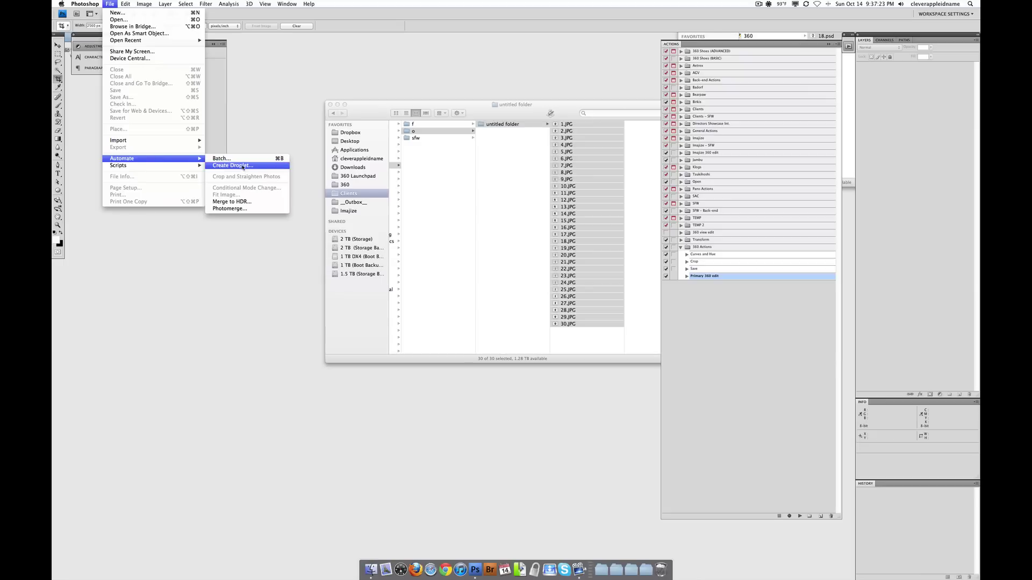
pyautogui.click(249, 160)
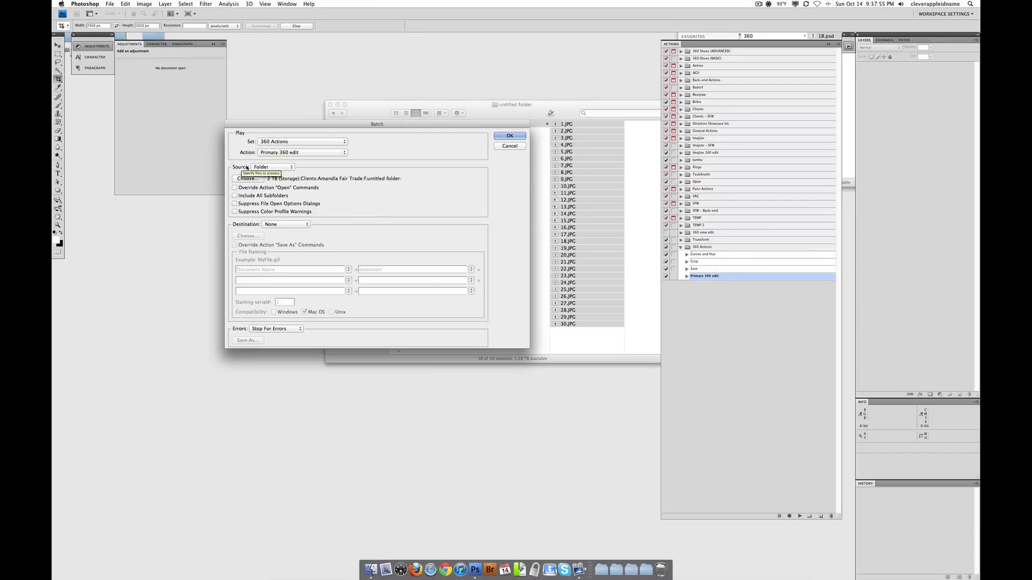
pyautogui.click(265, 168)
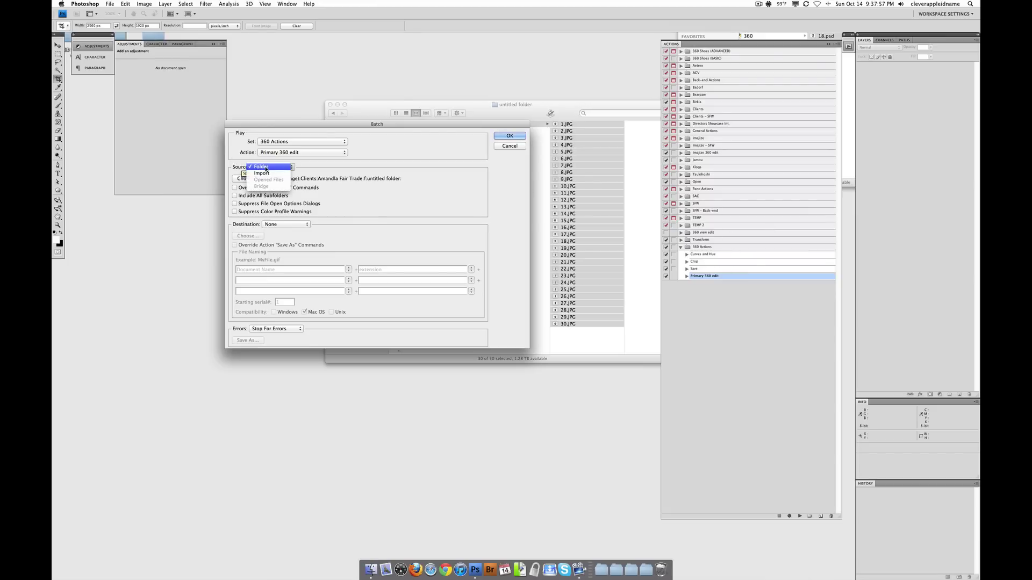
pyautogui.click(272, 175)
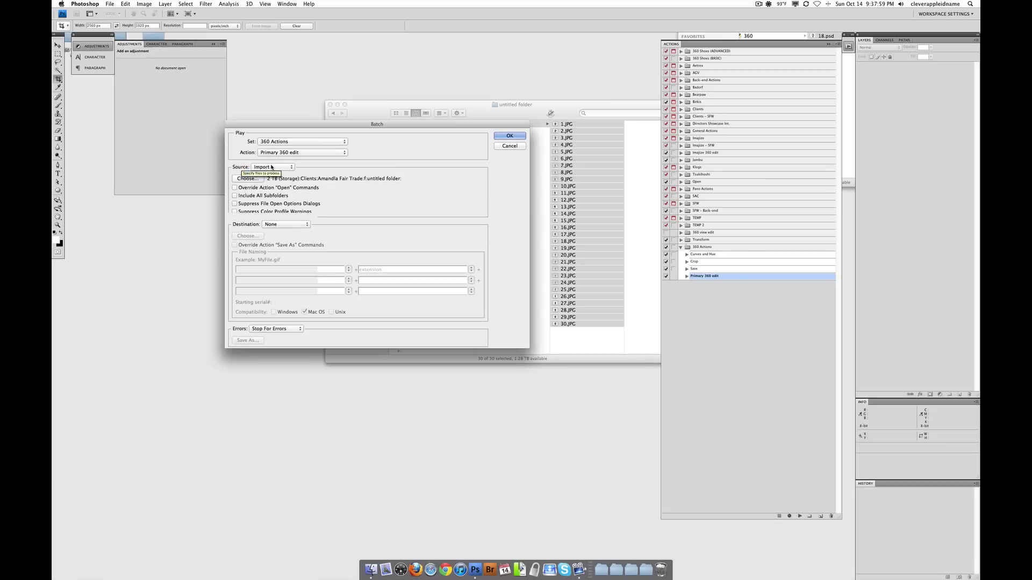
pyautogui.click(271, 168)
pyautogui.click(272, 161)
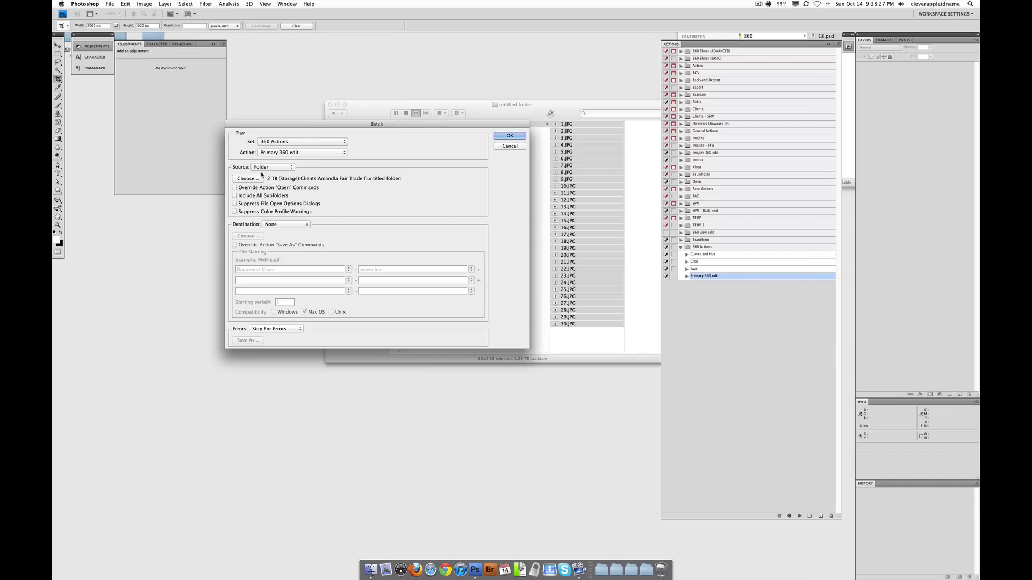
pyautogui.click(265, 168)
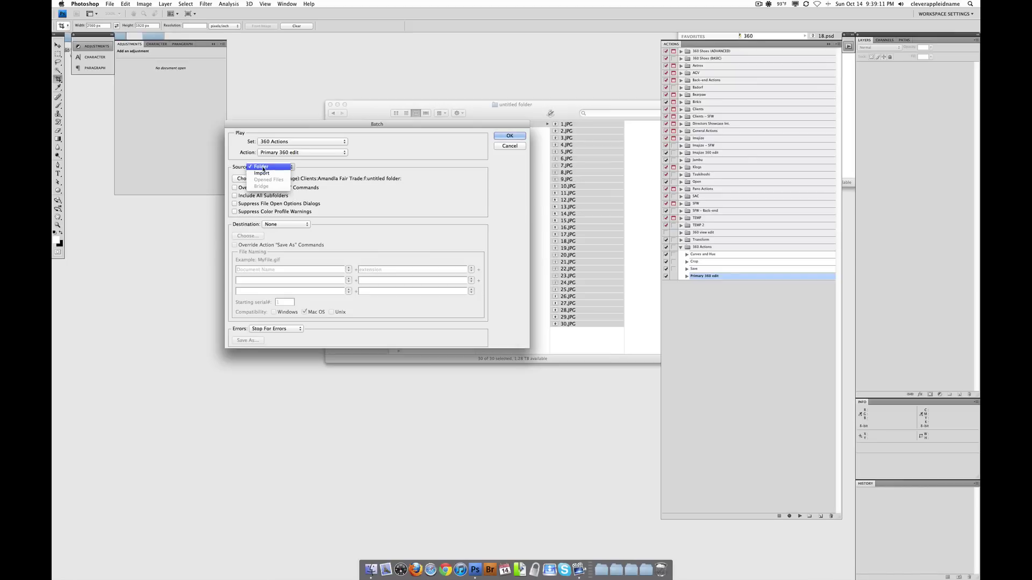
pyautogui.click(263, 168)
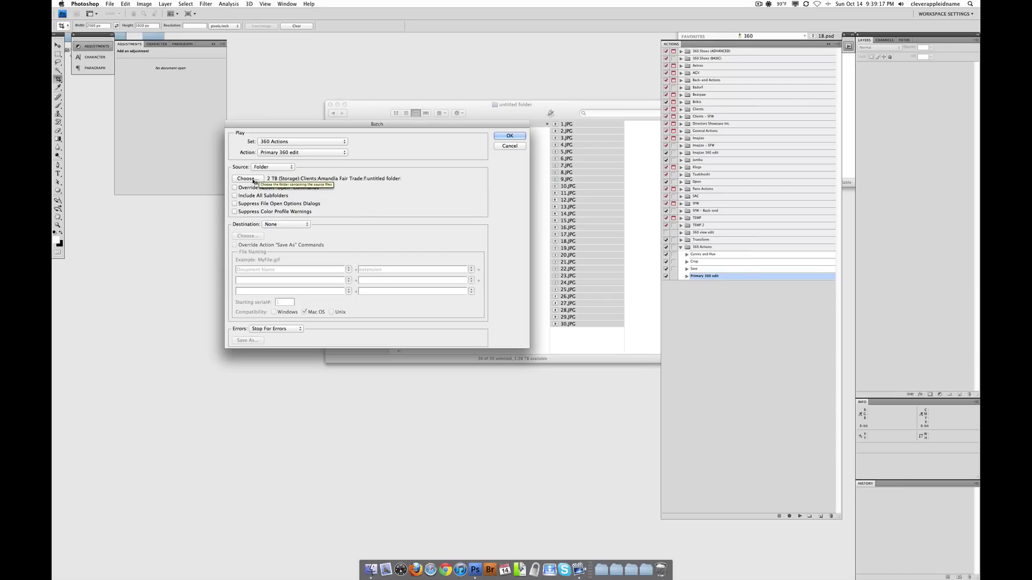
# Choose the untitled folder inside o, holding the 30 JPGs, as the batch source folder.
pyautogui.click(253, 181)
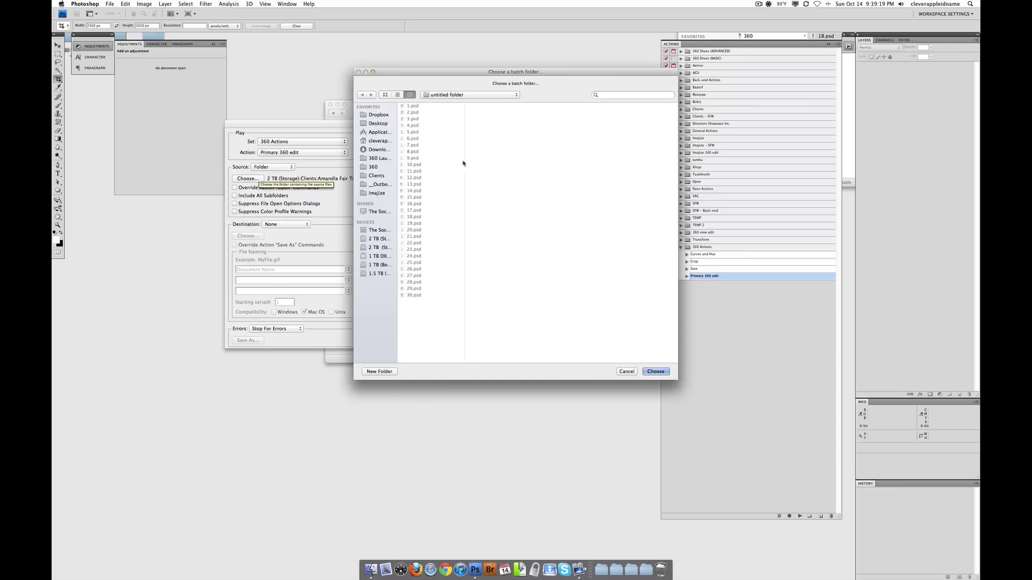
pyautogui.click(437, 98)
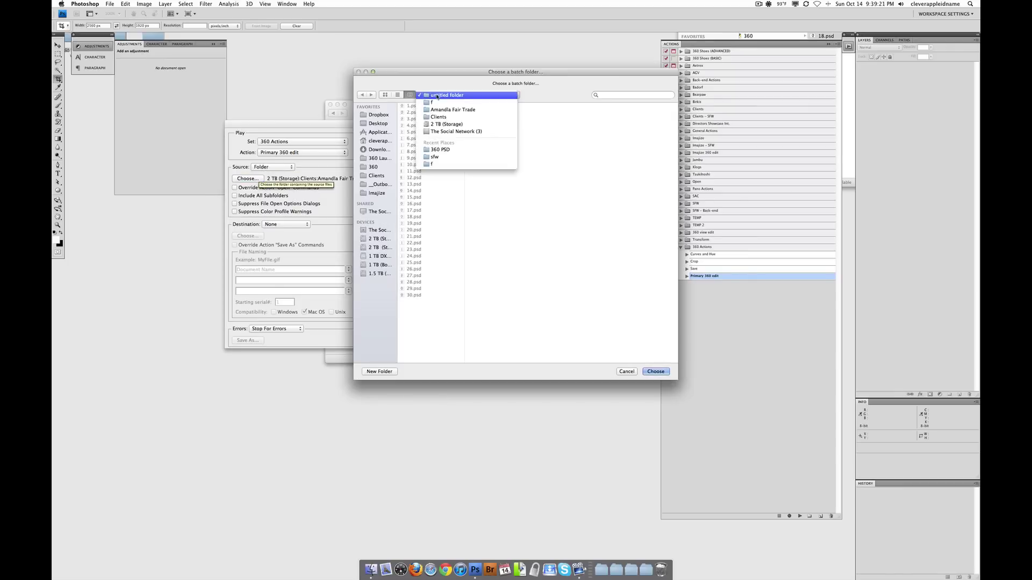
pyautogui.click(437, 97)
pyautogui.moveTo(460, 74); pyautogui.dragTo(202, 77)
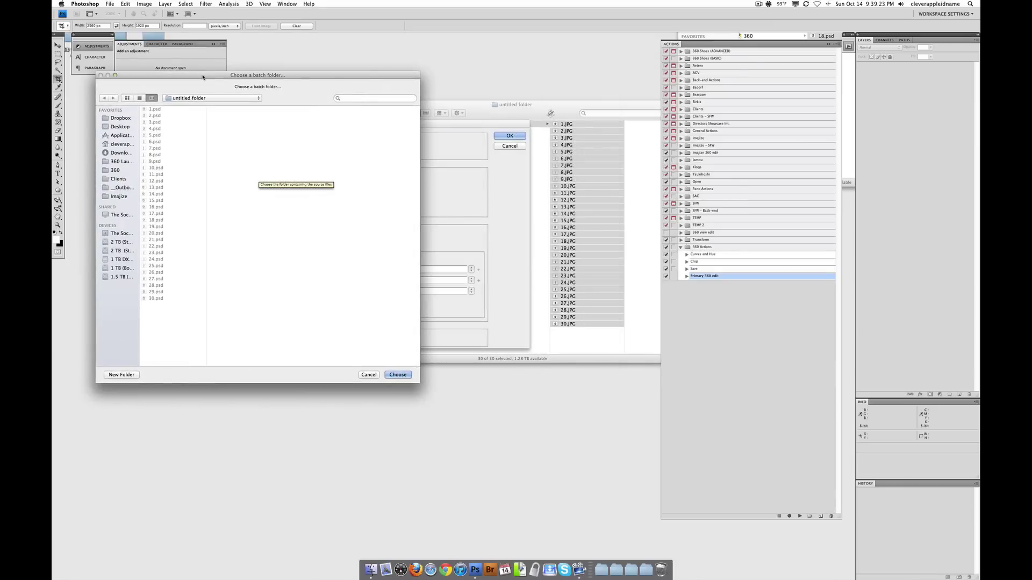
pyautogui.click(572, 340)
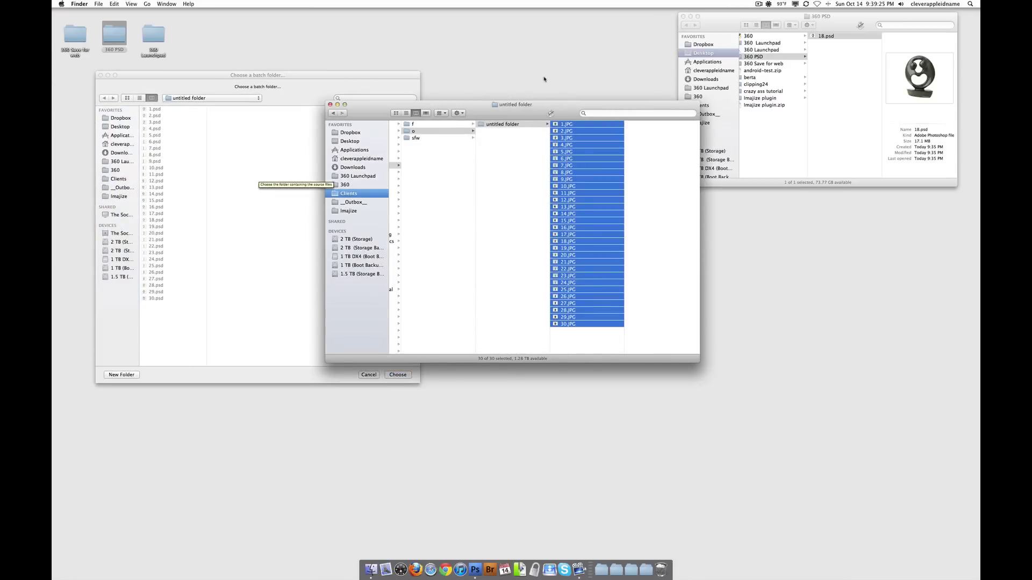
pyautogui.moveTo(594, 177); pyautogui.dragTo(205, 178)
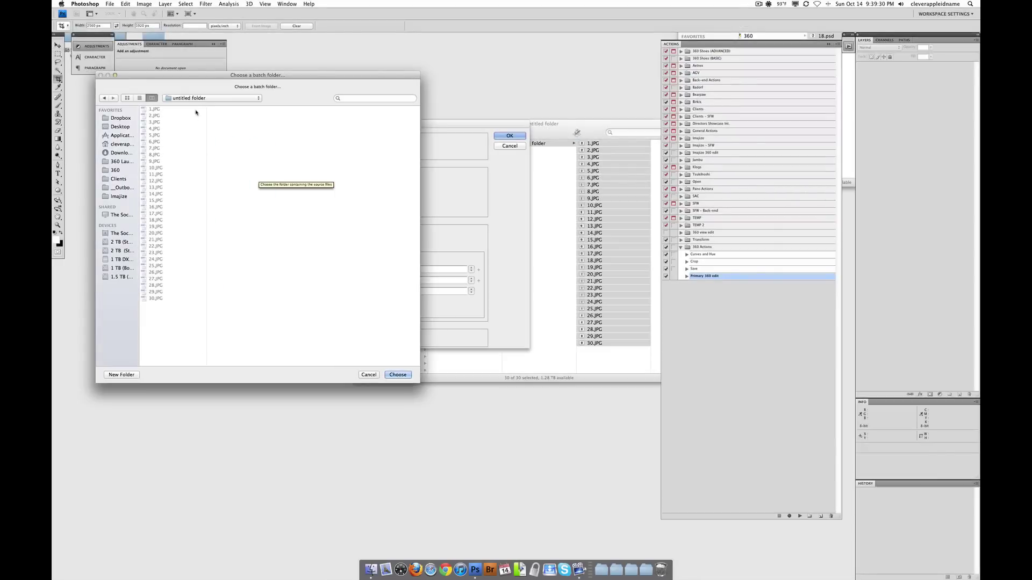
pyautogui.click(197, 98)
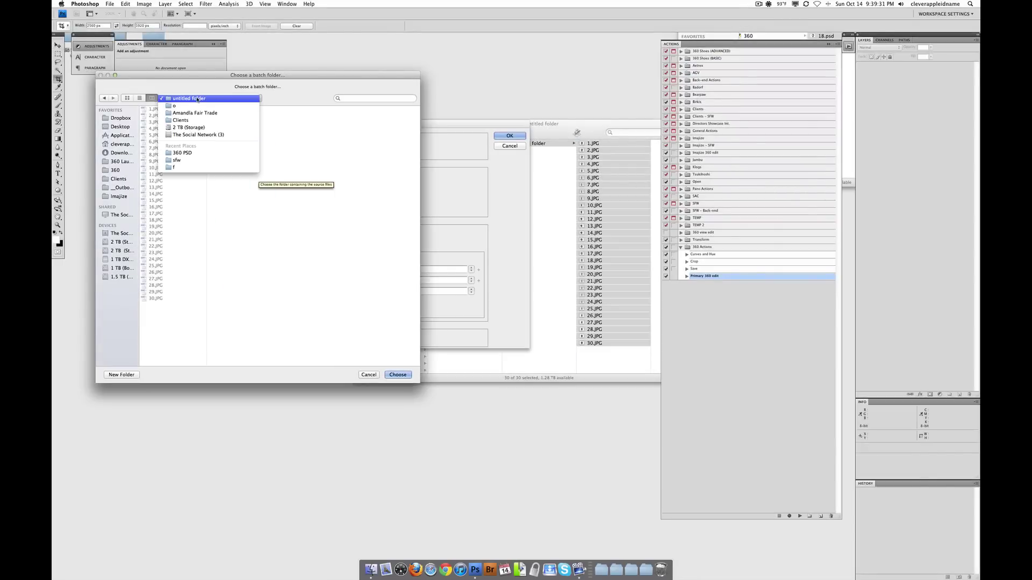
pyautogui.click(197, 98)
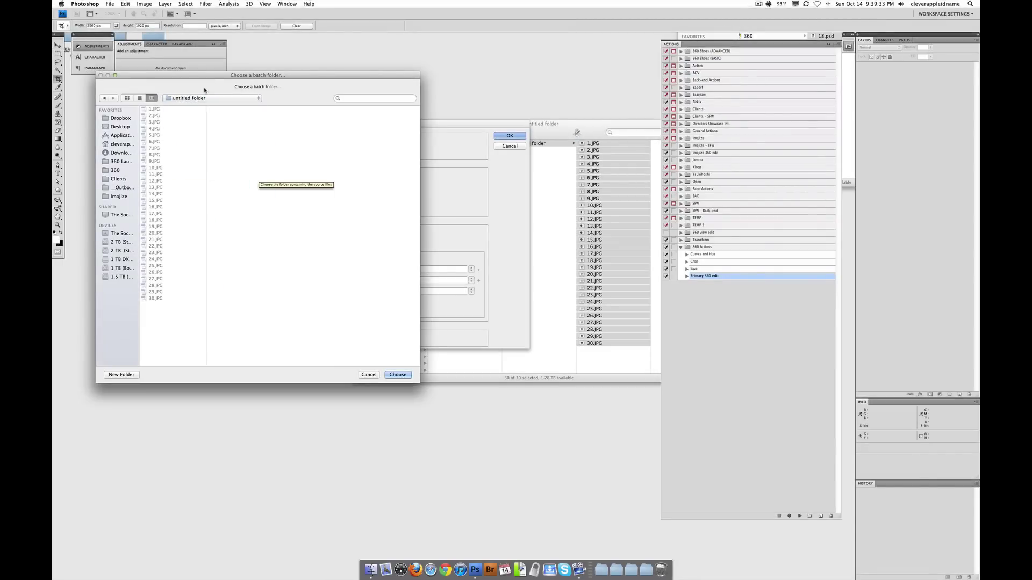
pyautogui.moveTo(211, 77); pyautogui.dragTo(444, 121)
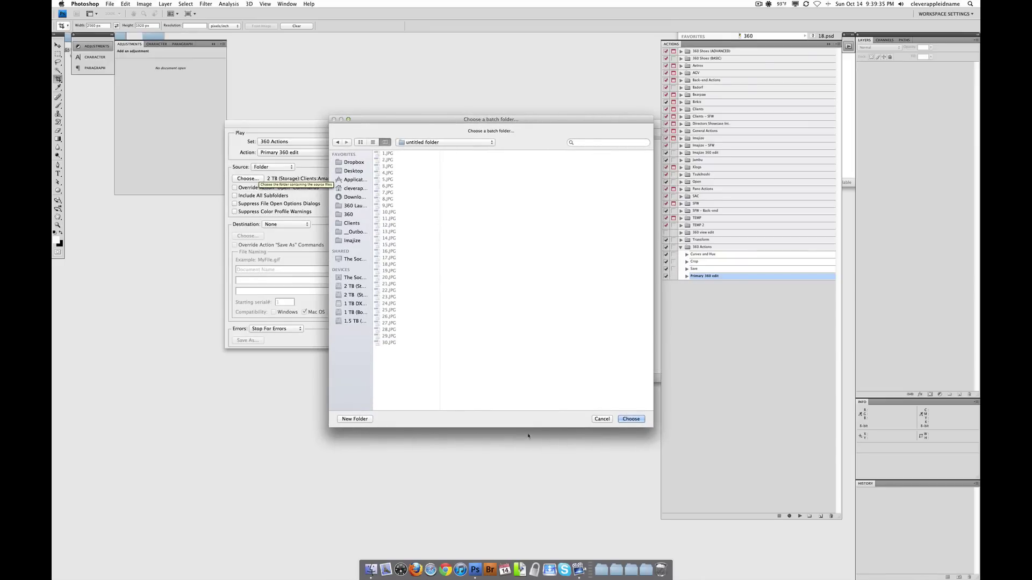
pyautogui.click(630, 420)
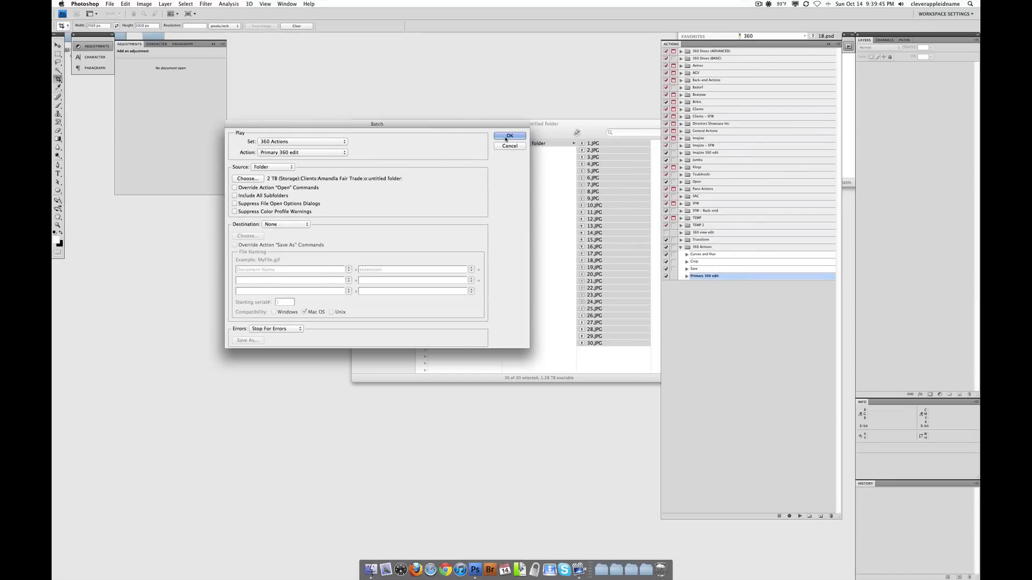
# Run the batch, then check the new 1.psd–30.psd files in the enlarged 360 PSD window.
pyautogui.click(506, 138)
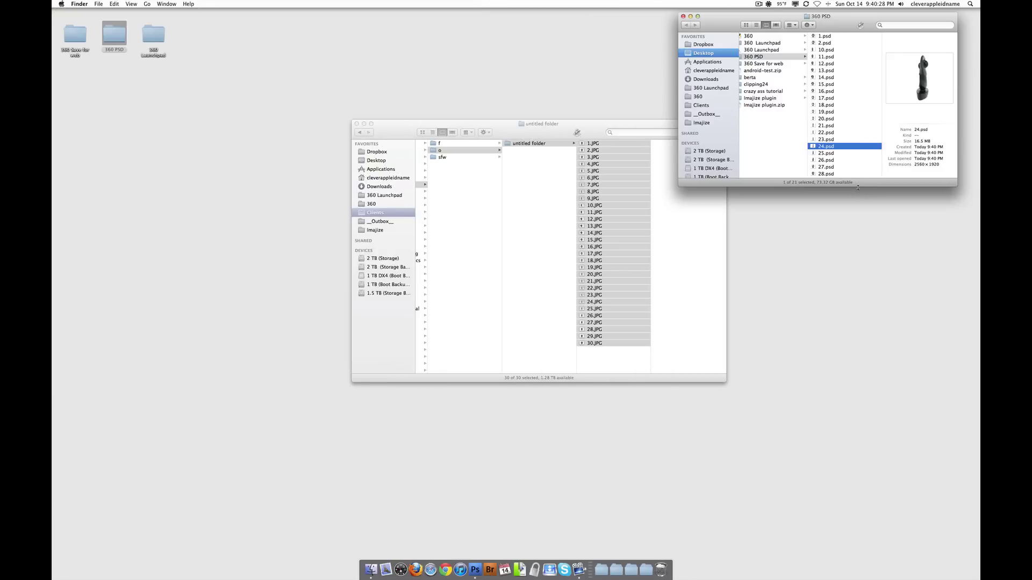
pyautogui.moveTo(858, 188); pyautogui.dragTo(856, 257)
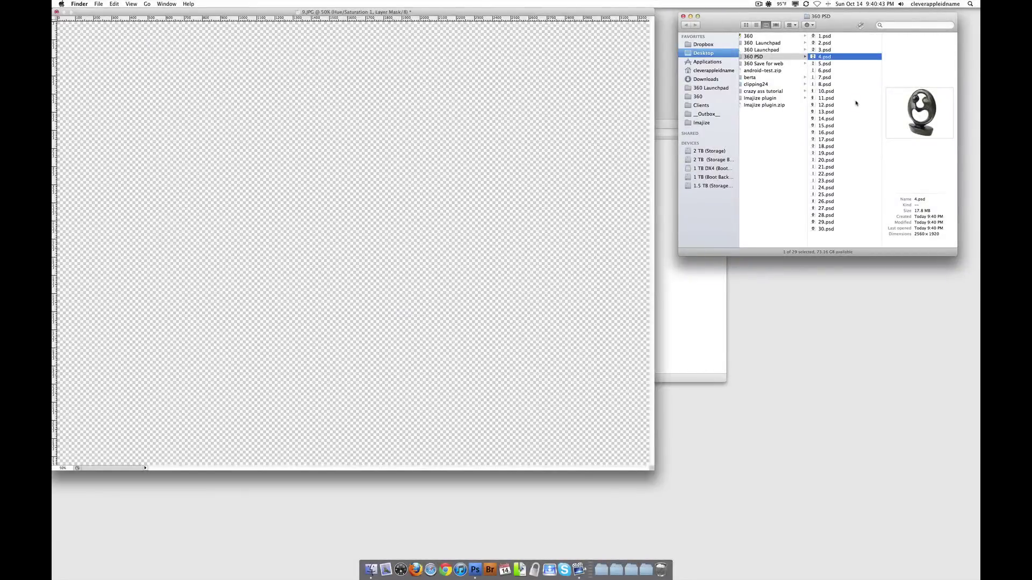
pyautogui.press('Down')
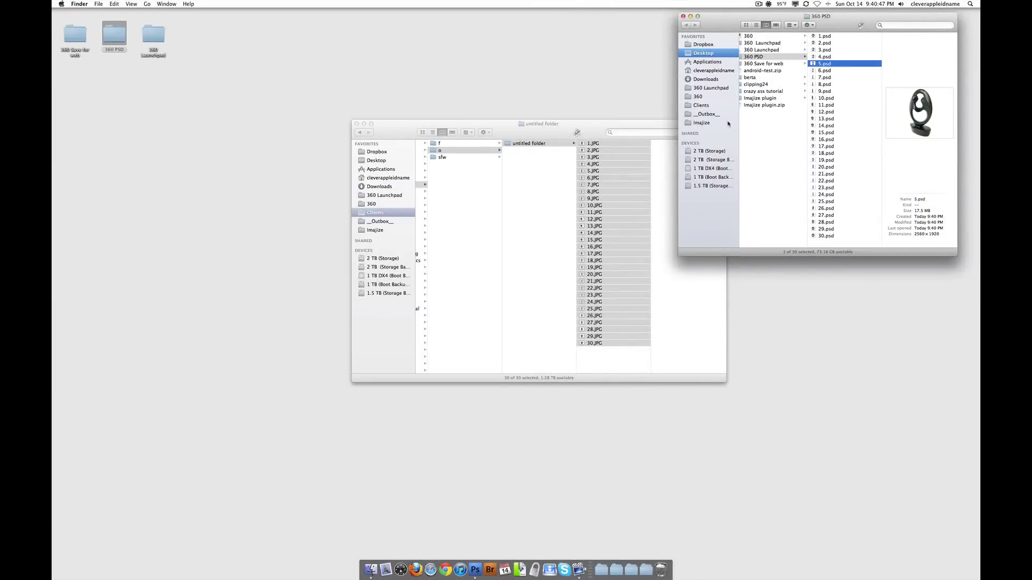
# Browse folders f, o and sfw to confirm f's untitled folder holds the 30 PSDs.
pyautogui.click(474, 146)
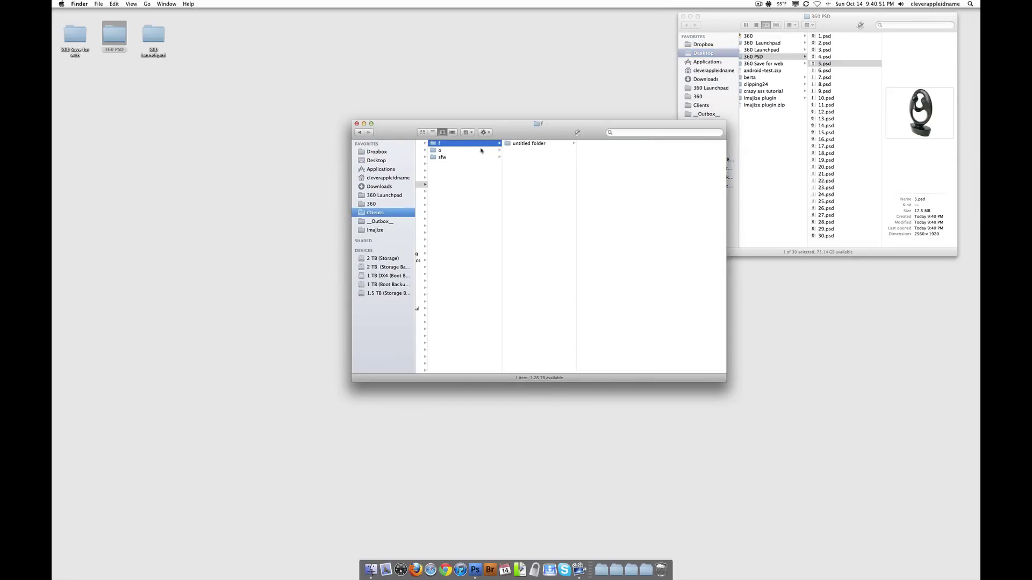
pyautogui.click(518, 144)
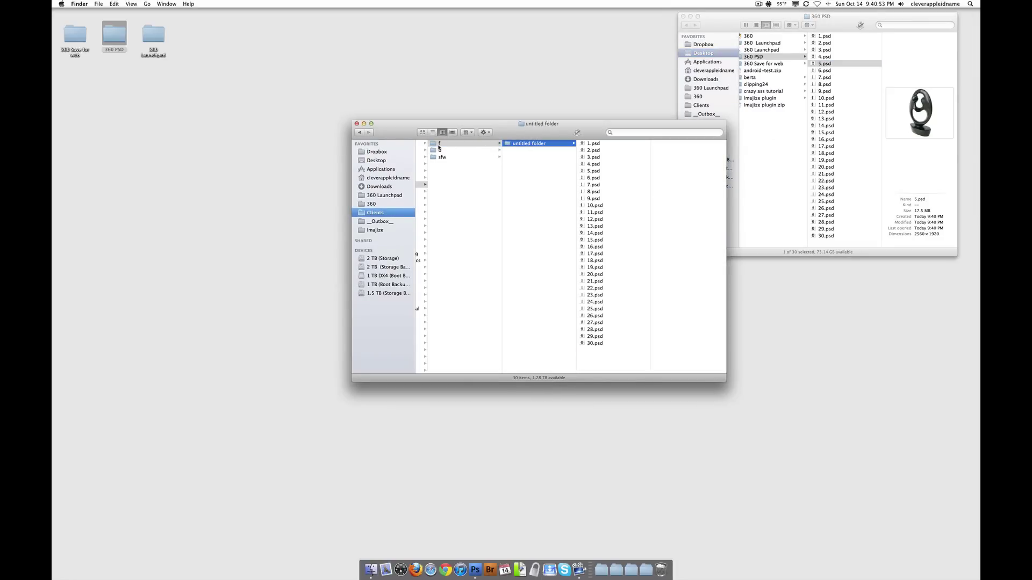
pyautogui.click(448, 150)
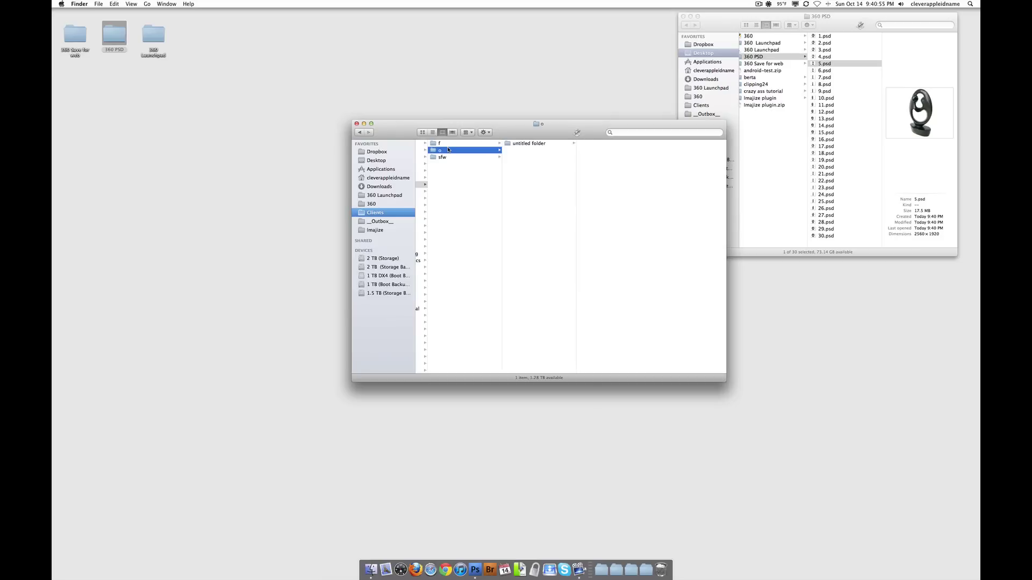
pyautogui.press('Up')
pyautogui.press('Down')
pyautogui.press('Down')
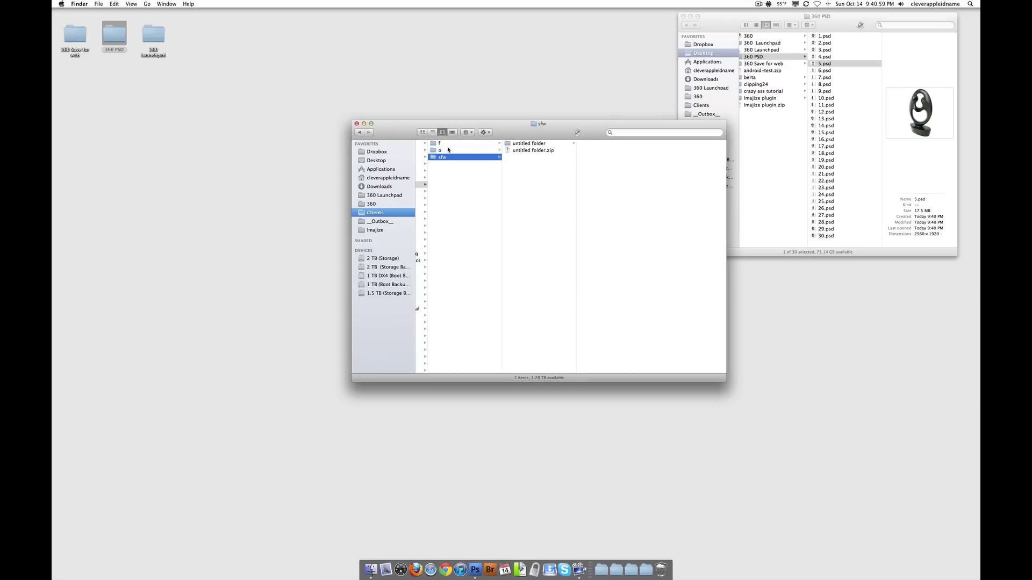
pyautogui.press('Up')
pyautogui.press('Up')
pyautogui.press('Right')
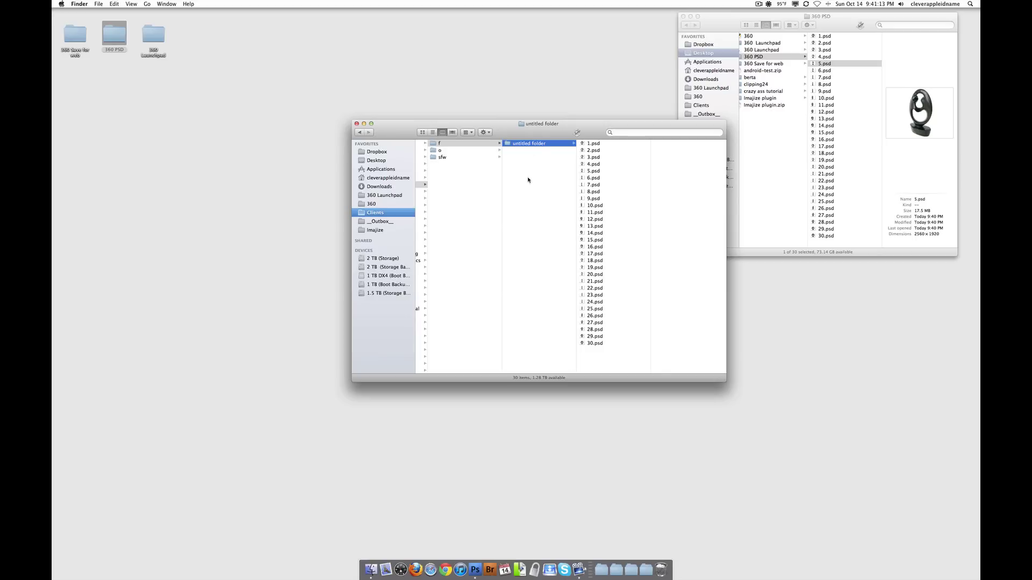
pyautogui.click(497, 152)
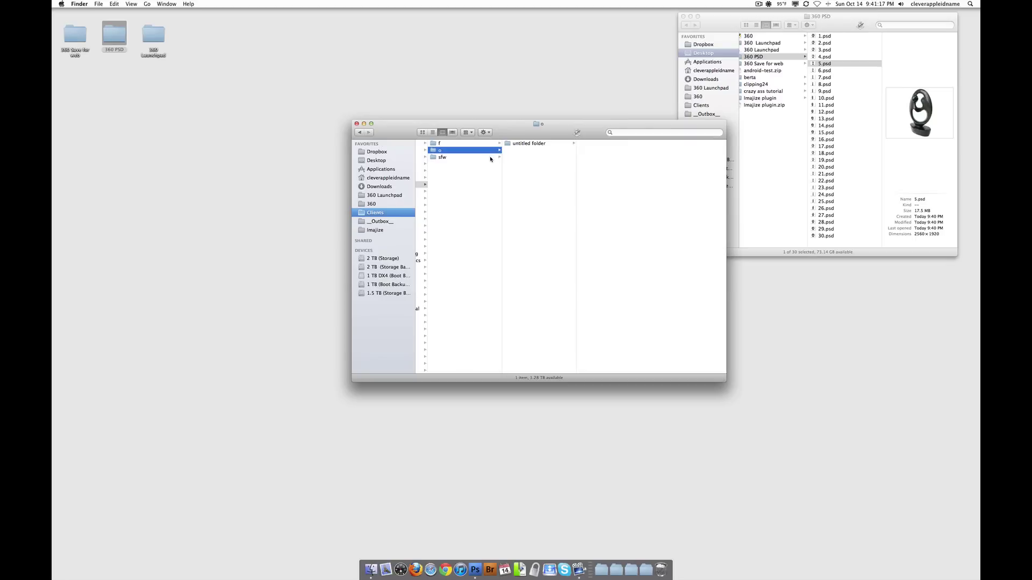
pyautogui.click(490, 157)
pyautogui.click(494, 143)
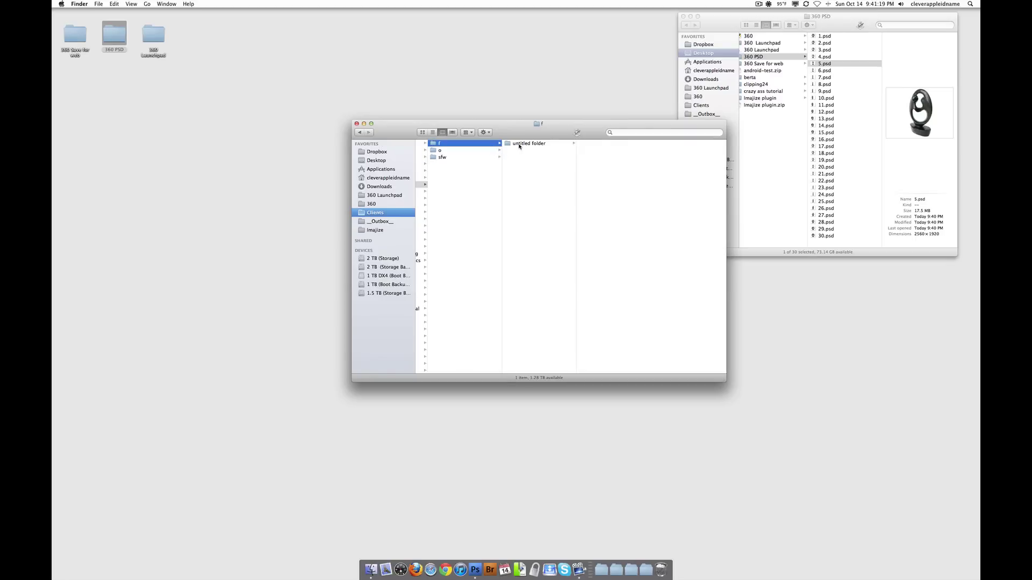
pyautogui.click(519, 144)
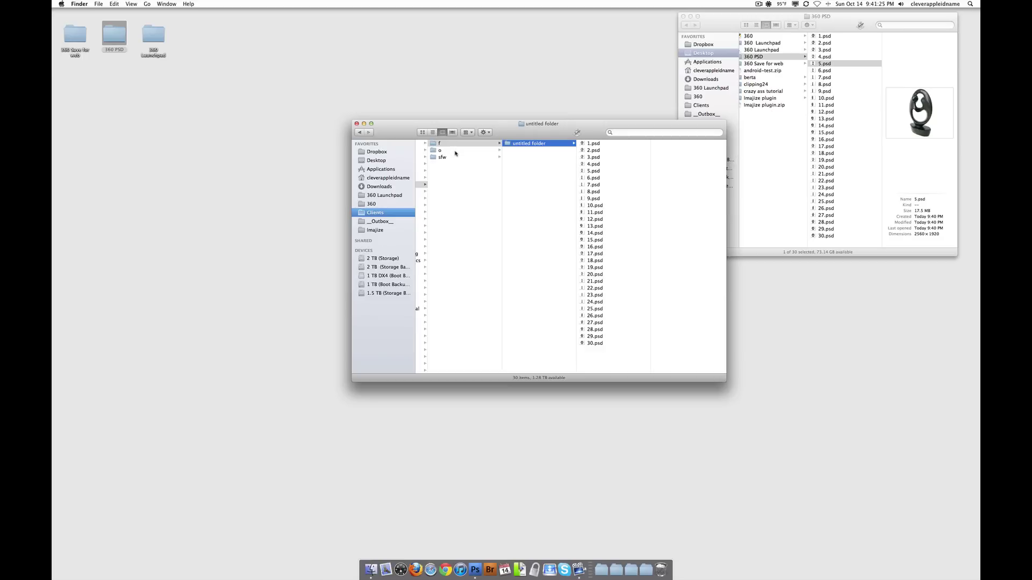
# Move all 30 old JPGs in sfw's untitled folder to the Trash.
pyautogui.click(455, 157)
pyautogui.click(518, 146)
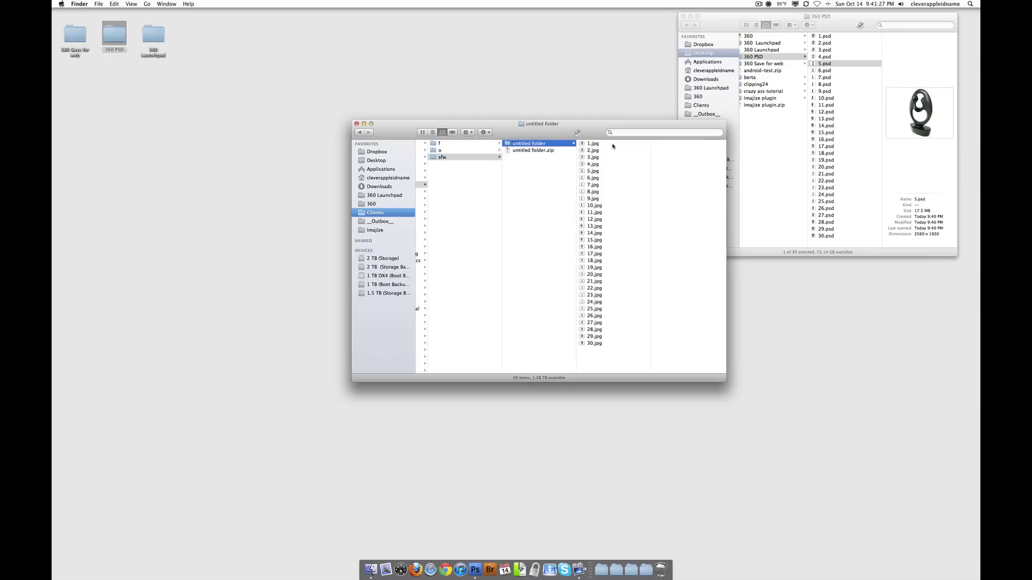
pyautogui.moveTo(613, 146); pyautogui.dragTo(612, 353)
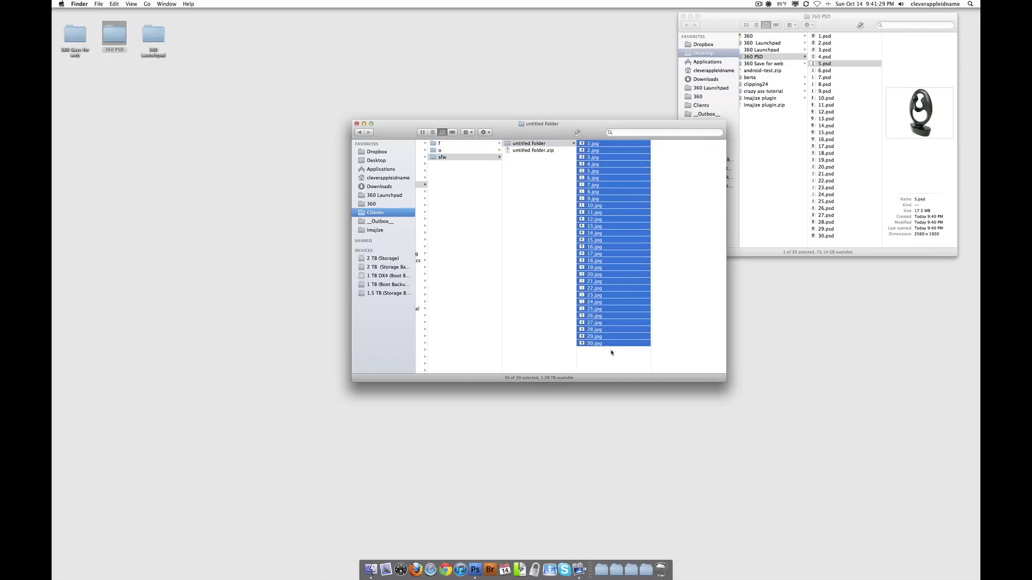
pyautogui.press('super+BackSpace')
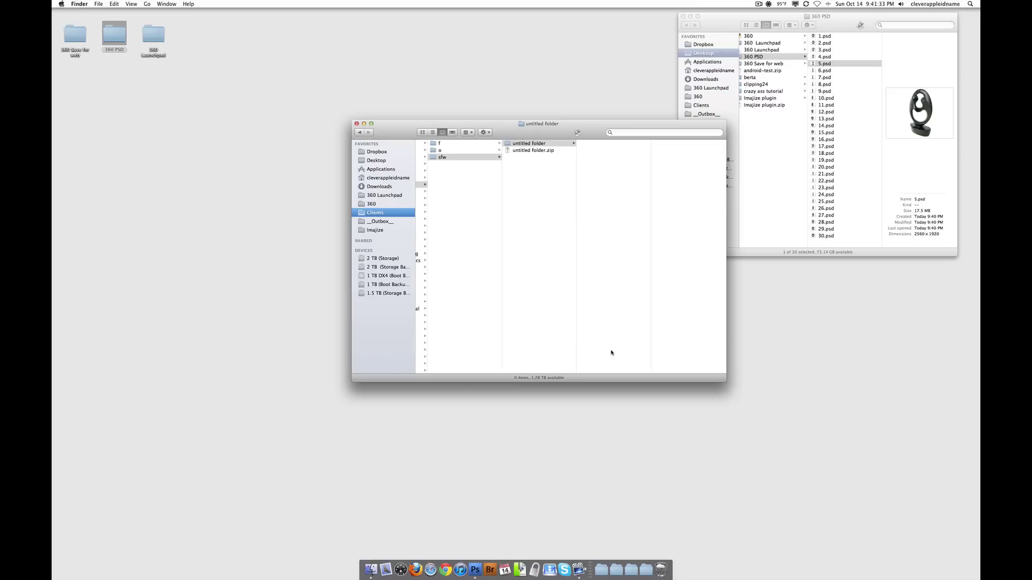
# Return to f's untitled folder and select 1.psd.
pyautogui.click(464, 144)
pyautogui.click(549, 144)
pyautogui.click(606, 144)
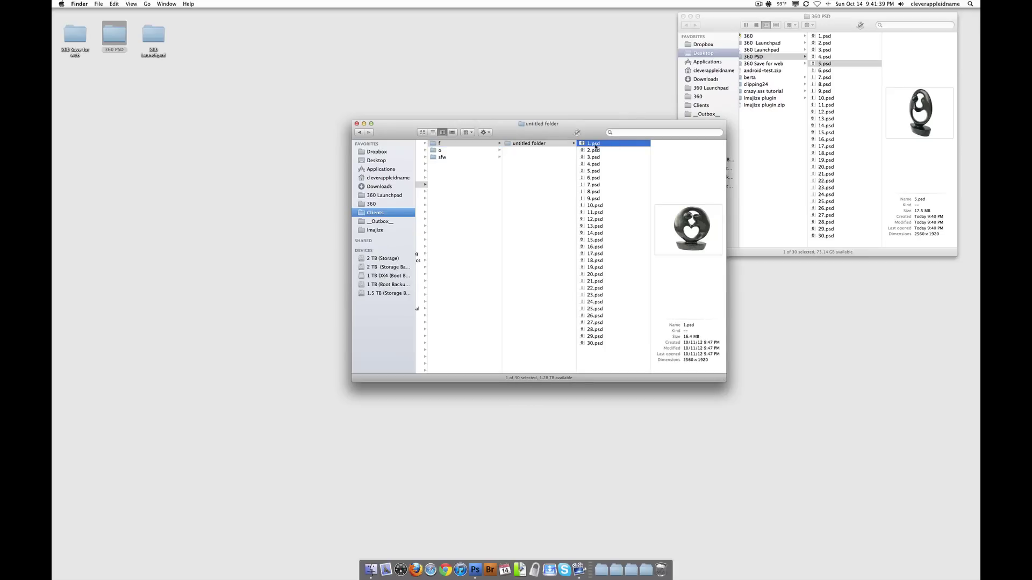
# Open 1.psd and begin recording a new action named 'Save for web' in 360 Actions.
pyautogui.doubleClick(594, 144)
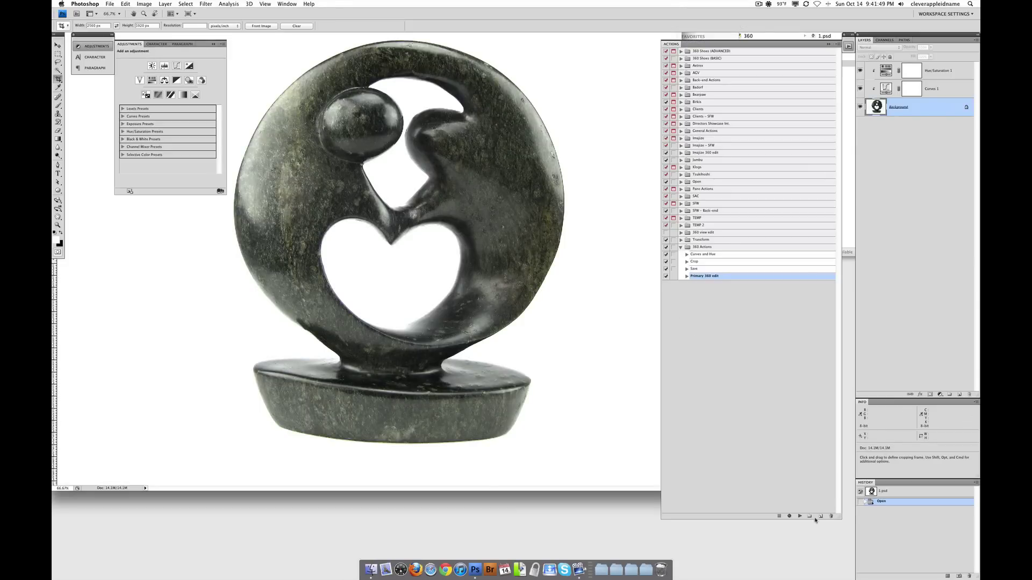
pyautogui.click(821, 517)
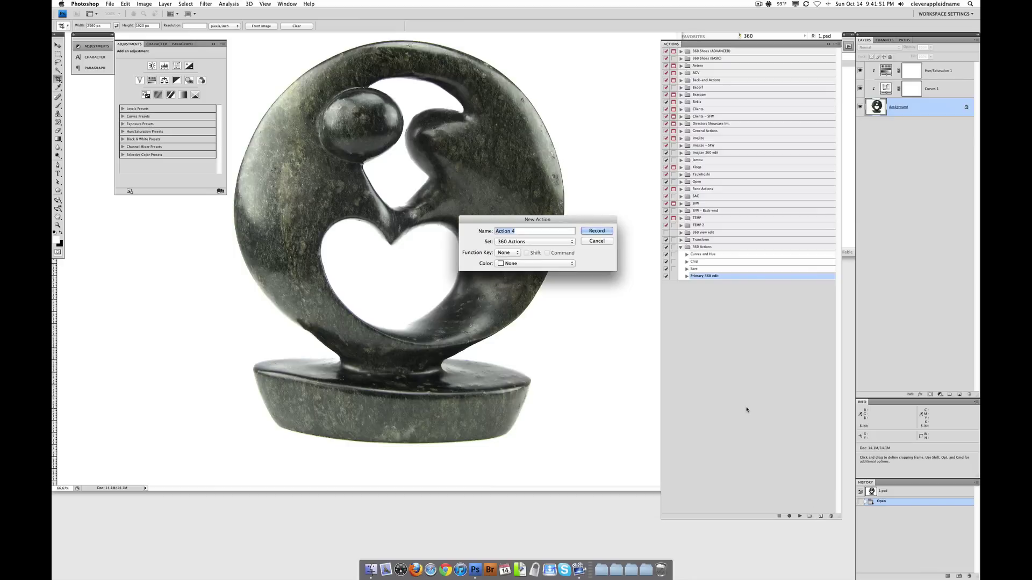
pyautogui.write('Save for web')
pyautogui.click(594, 231)
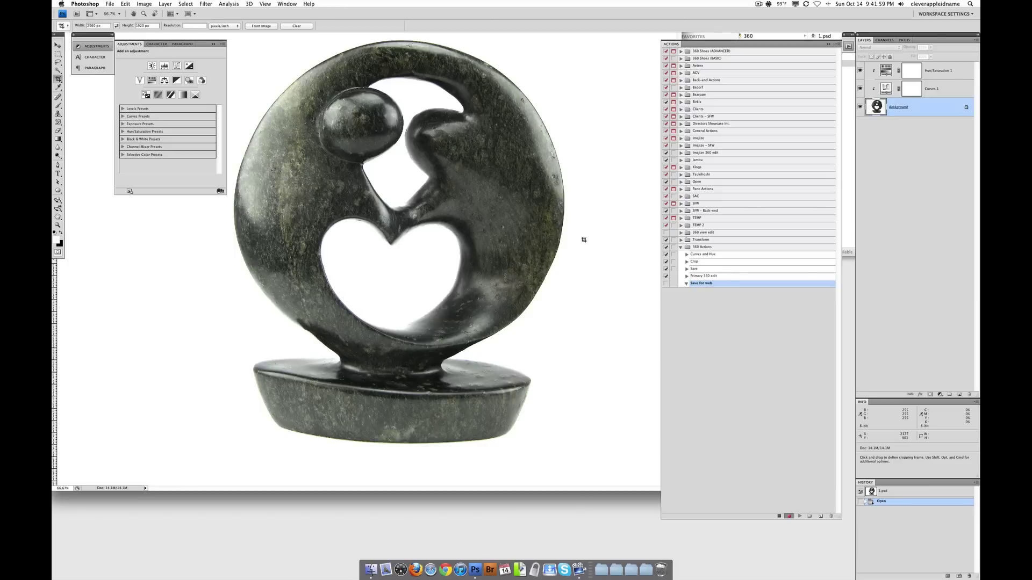
pyautogui.click(110, 4)
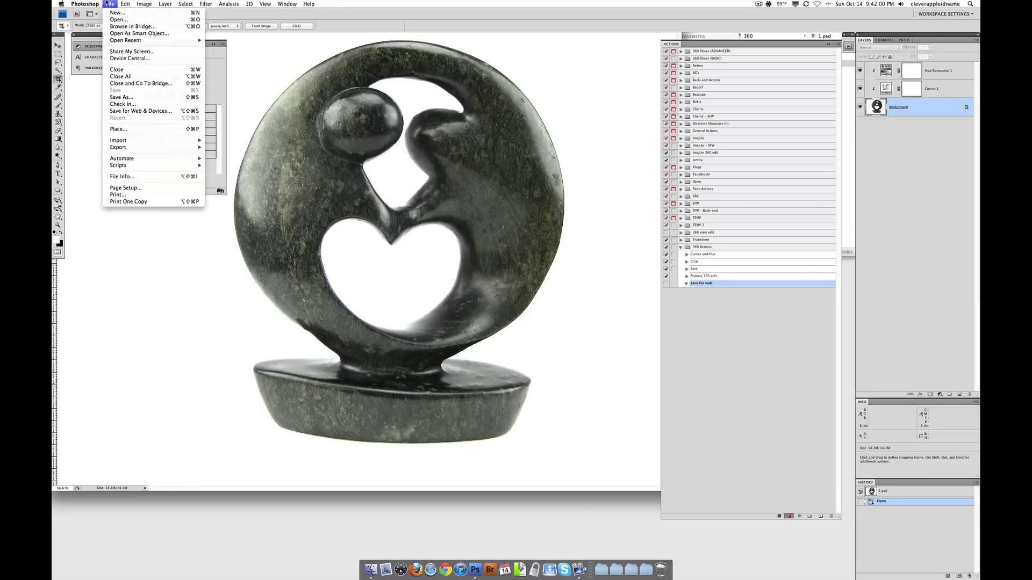
# Export 1.jpg via Save for Web & Devices into Desktop/360 Save for web, replacing the existing file.
pyautogui.click(184, 111)
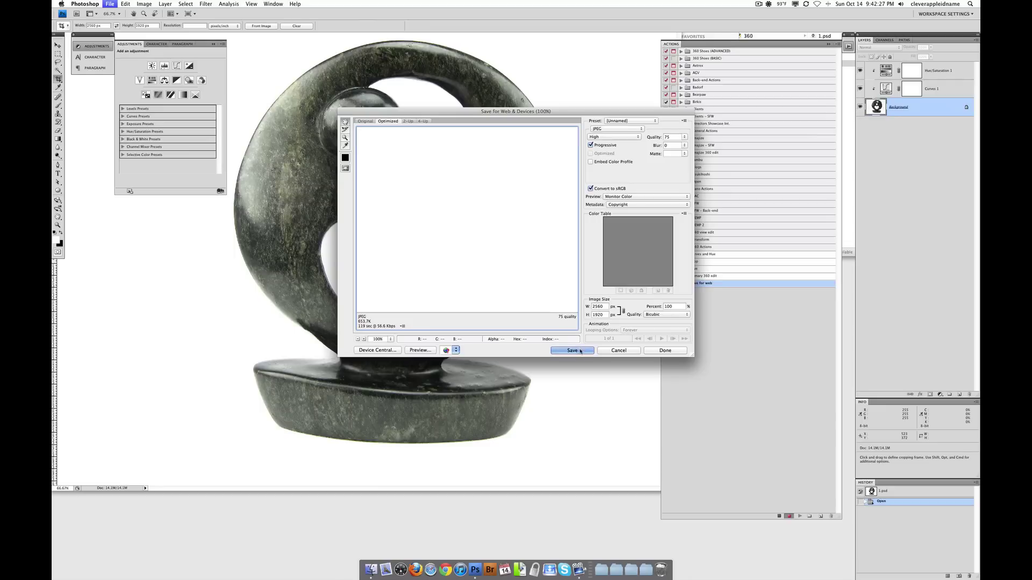
pyautogui.moveTo(526, 111); pyautogui.dragTo(499, 184)
pyautogui.click(545, 422)
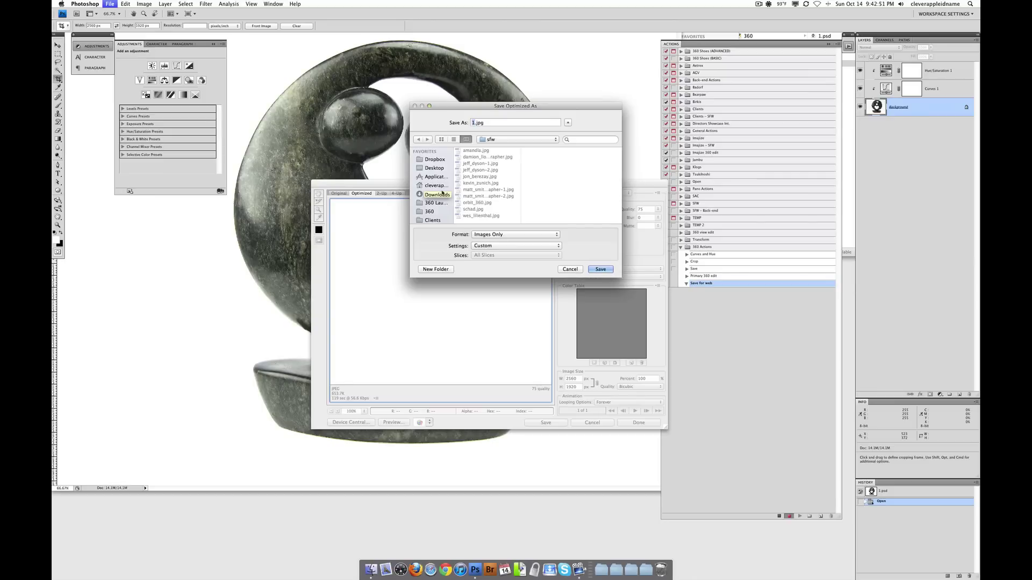
pyautogui.click(436, 168)
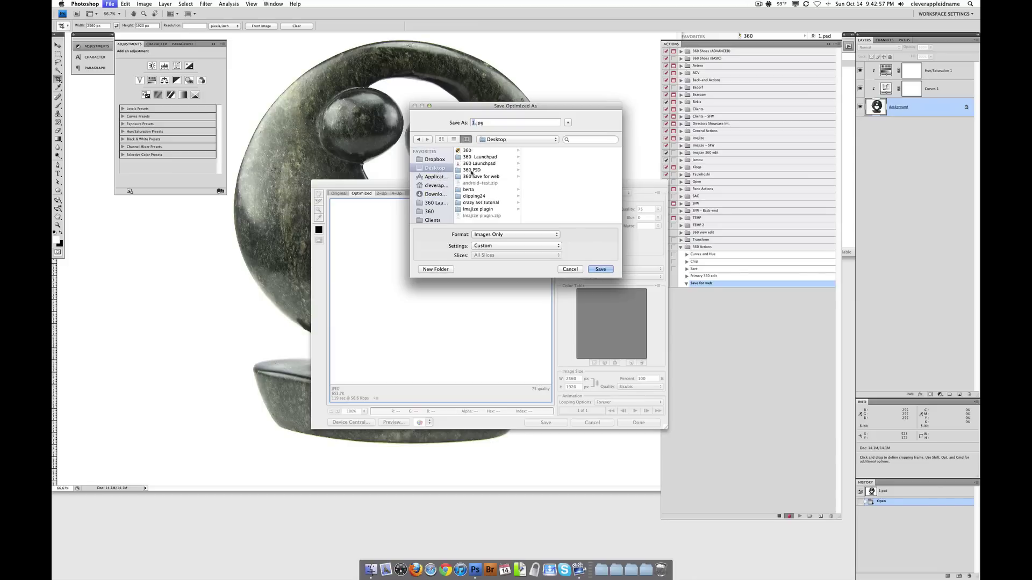
pyautogui.click(491, 177)
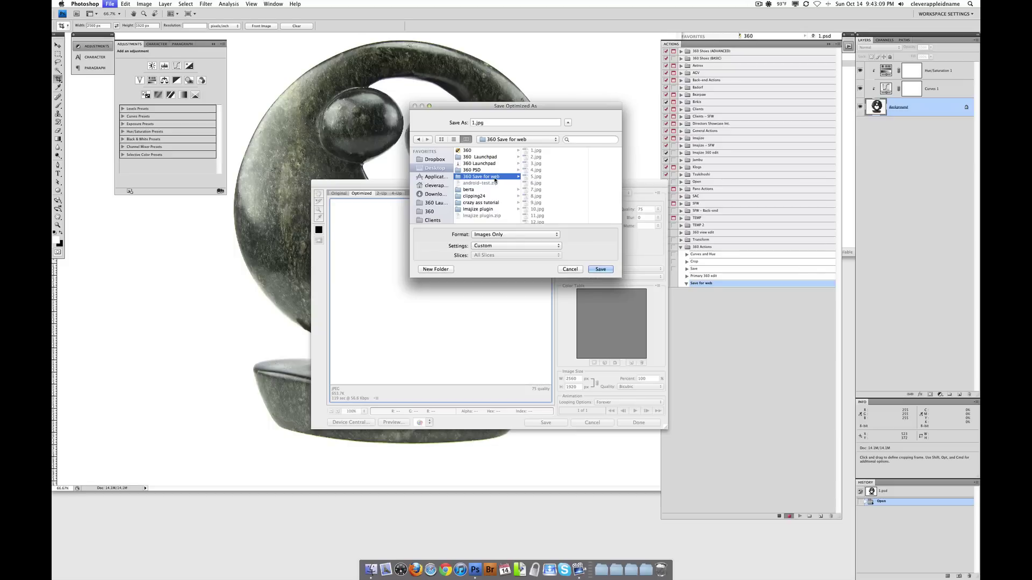
pyautogui.click(601, 270)
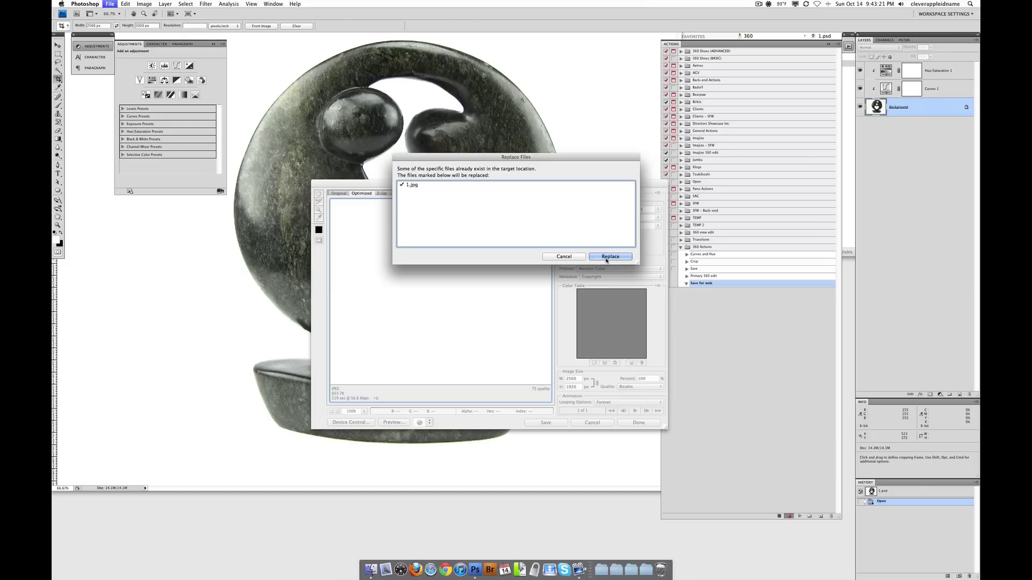
pyautogui.click(607, 257)
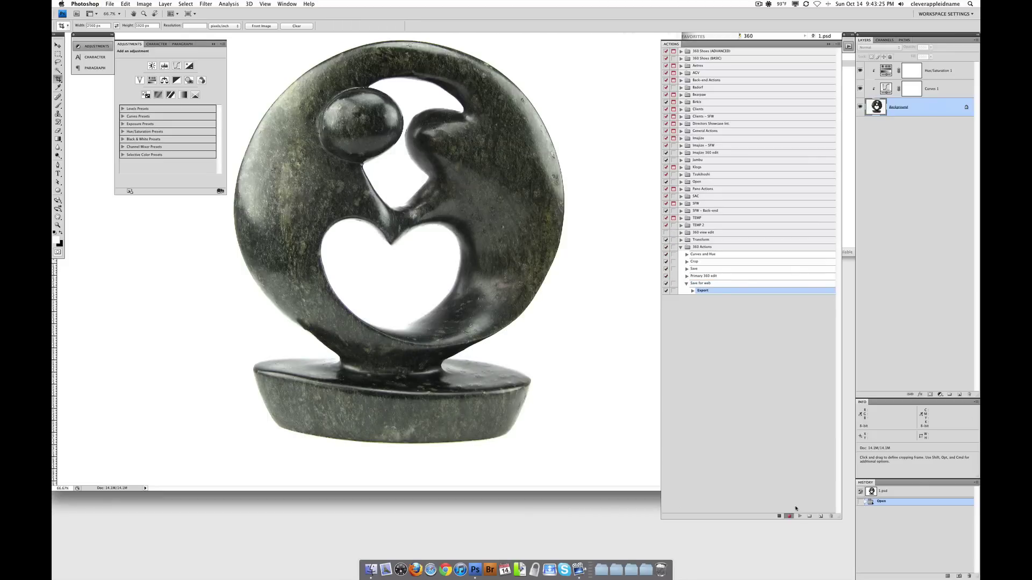
# Close 1.psd without saving and stop recording the action.
pyautogui.press('super+w')
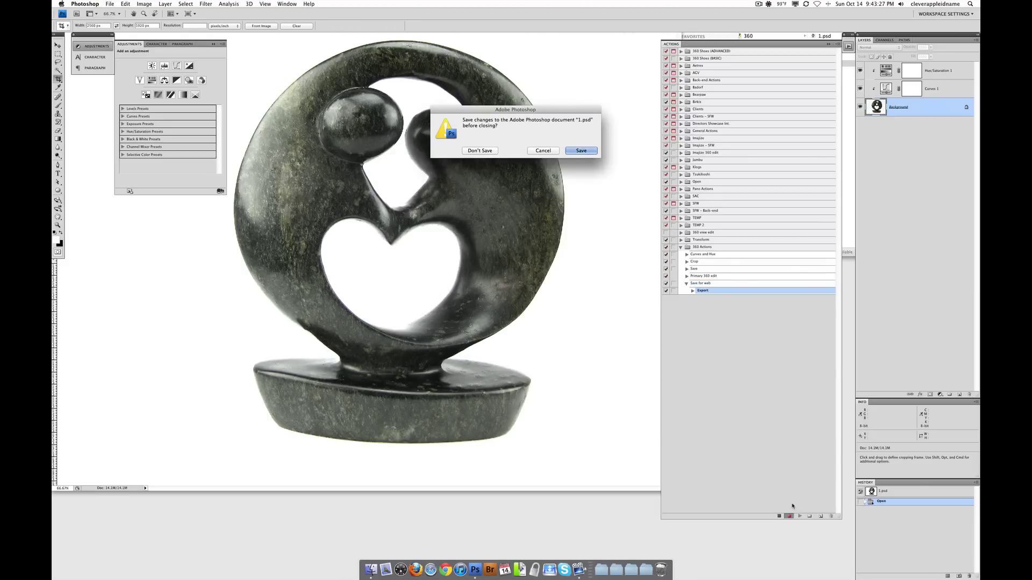
pyautogui.click(471, 152)
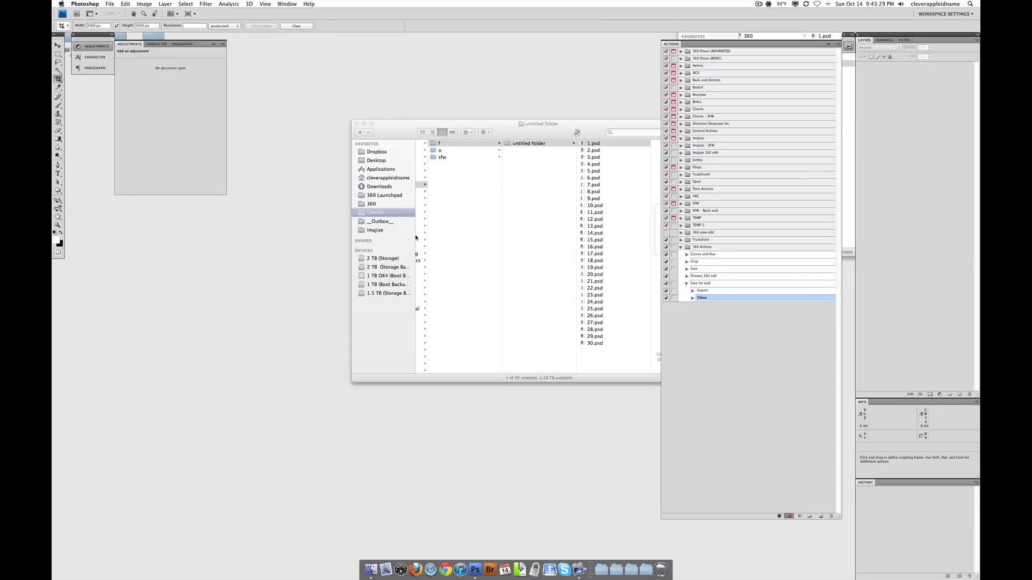
pyautogui.click(779, 516)
# Select the Save for web action and open the File > Automate > Batch dialog.
pyautogui.click(699, 284)
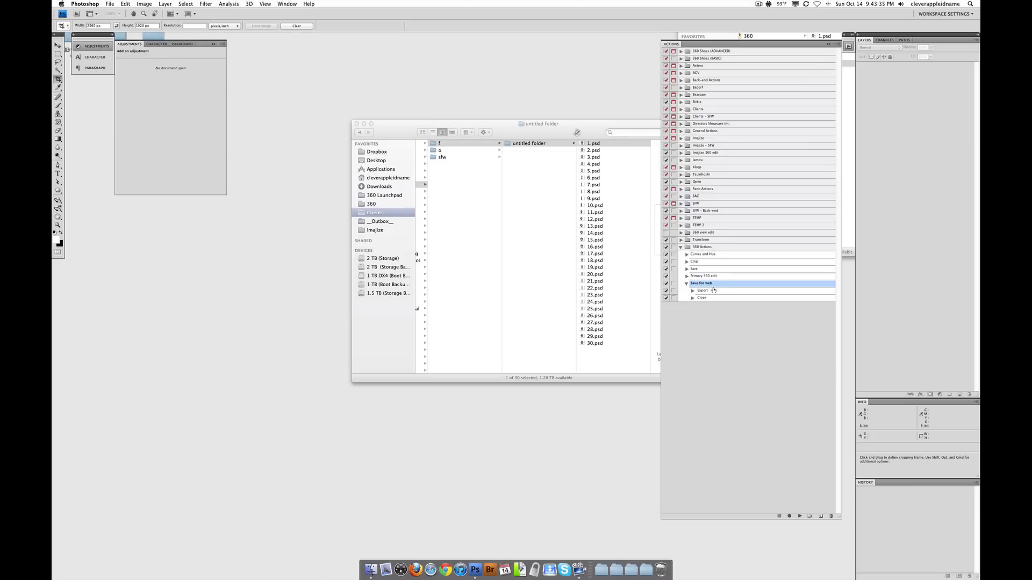
pyautogui.click(110, 4)
pyautogui.moveTo(161, 158)
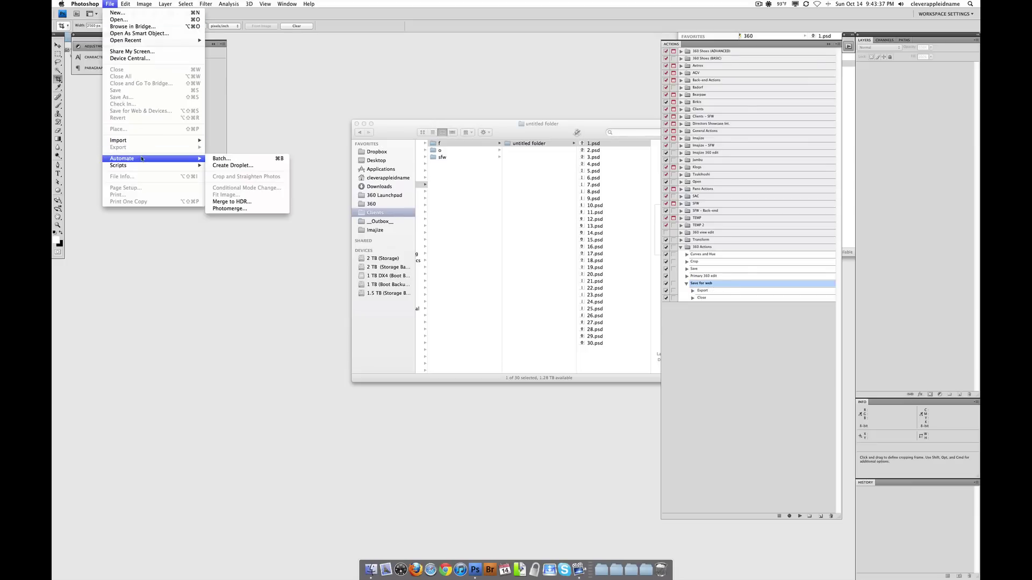
pyautogui.click(228, 160)
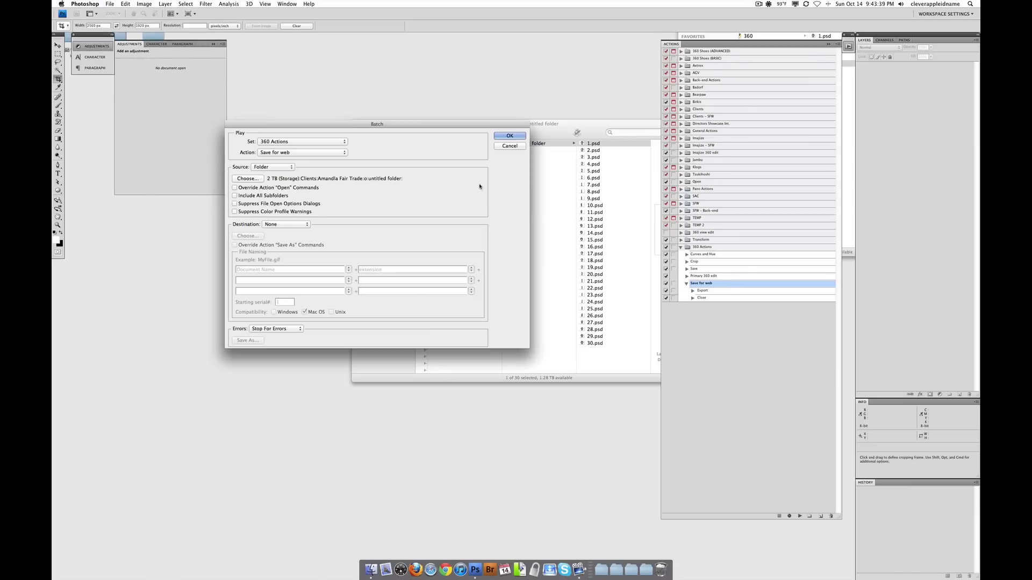
pyautogui.moveTo(441, 123); pyautogui.dragTo(481, 193)
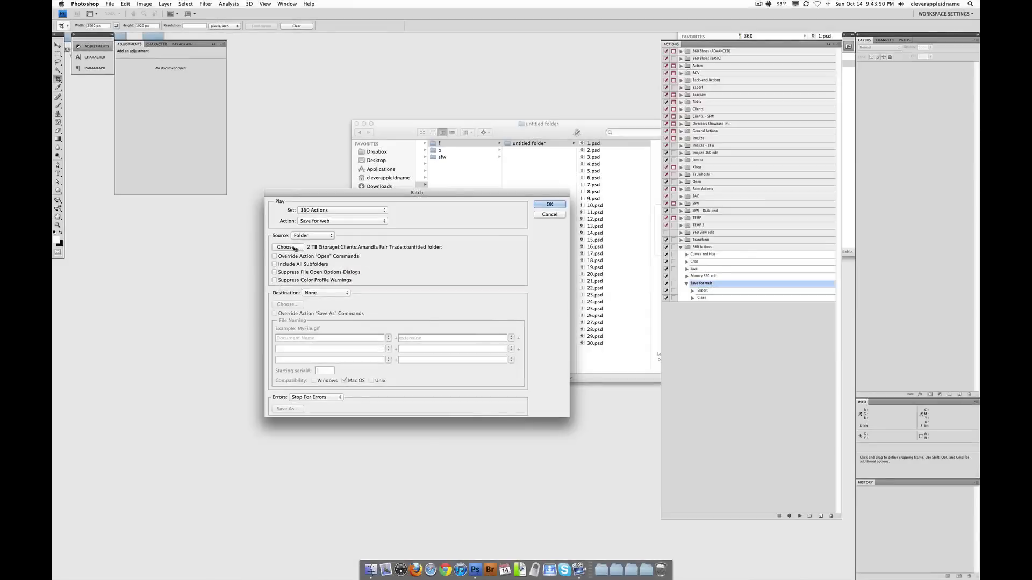
# Set the batch source to the untitled folder holding 1.psd–30.psd and run the batch.
pyautogui.click(293, 248)
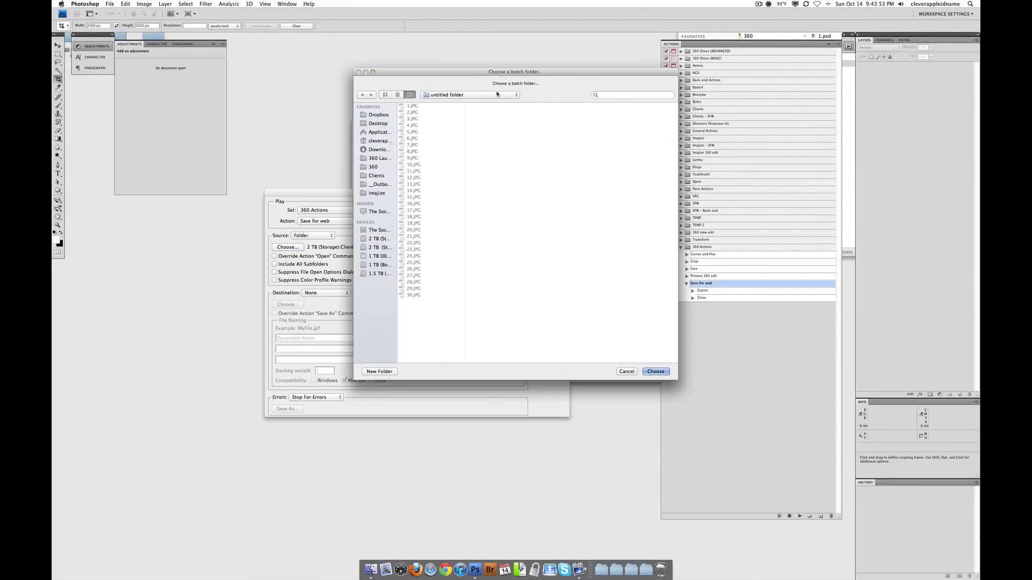
pyautogui.moveTo(483, 72); pyautogui.dragTo(272, 108)
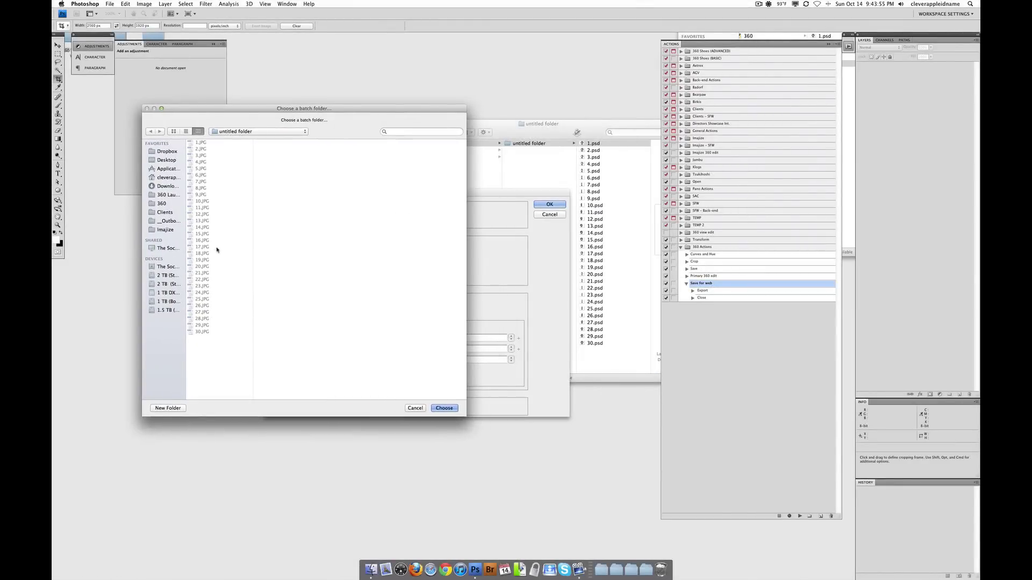
pyautogui.click(550, 129)
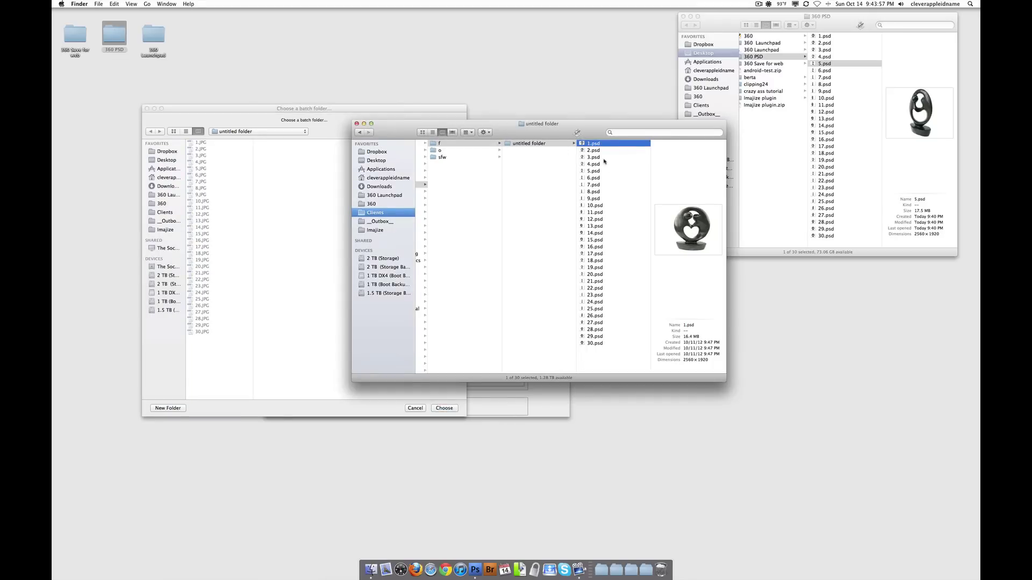
pyautogui.moveTo(617, 353); pyautogui.dragTo(595, 33)
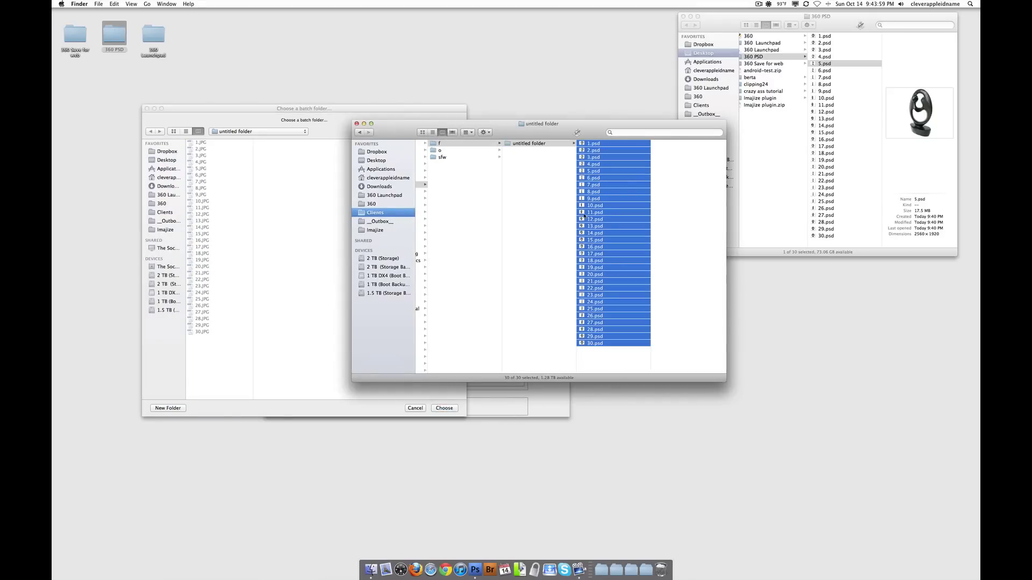
pyautogui.moveTo(594, 212); pyautogui.dragTo(235, 224)
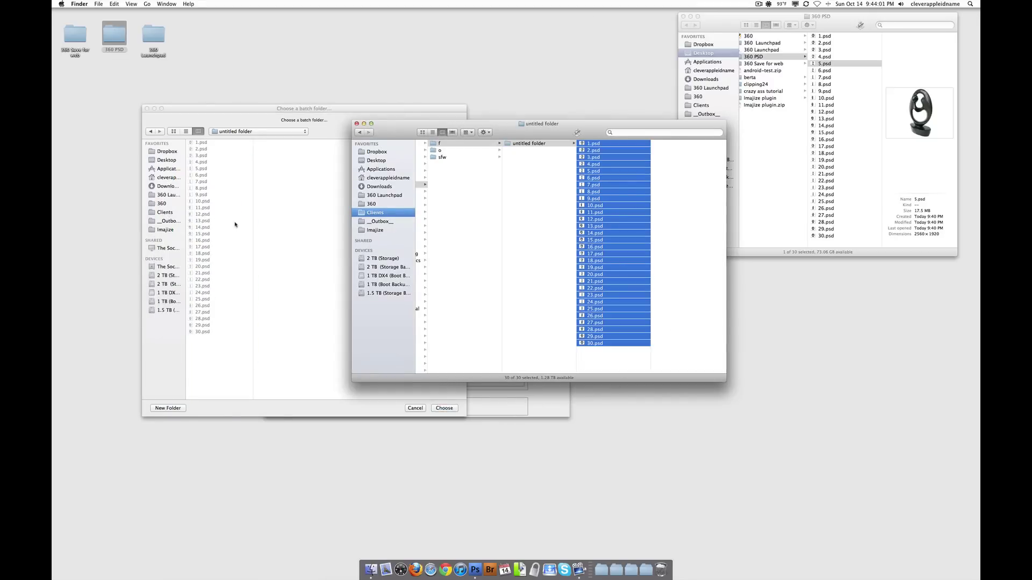
pyautogui.click(256, 111)
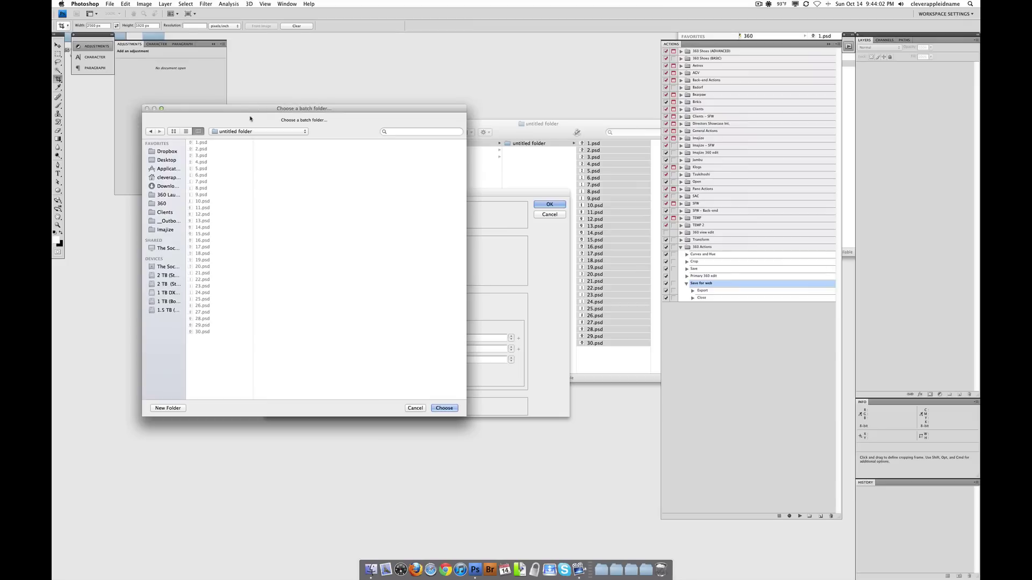
pyautogui.click(226, 131)
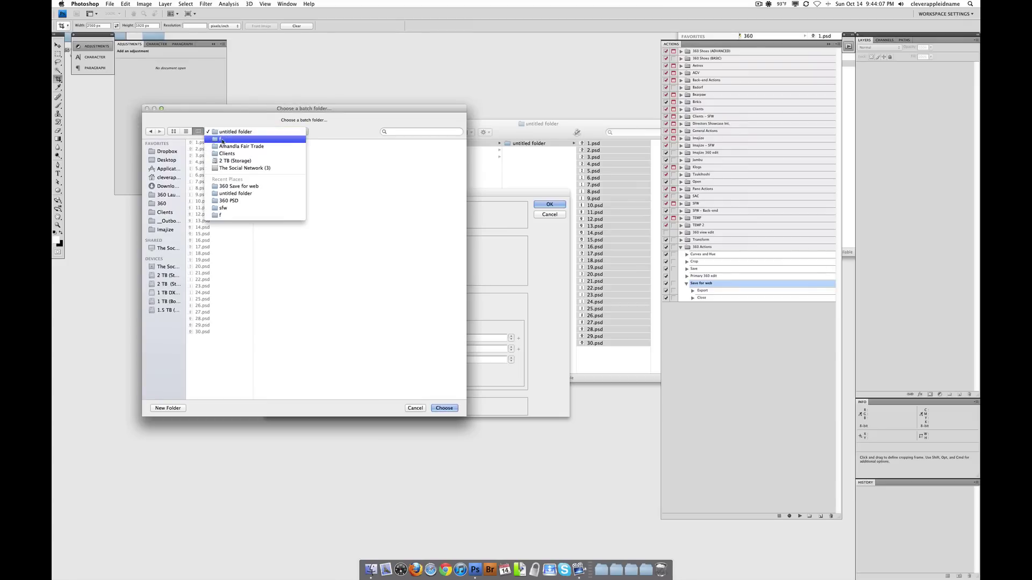
pyautogui.click(231, 132)
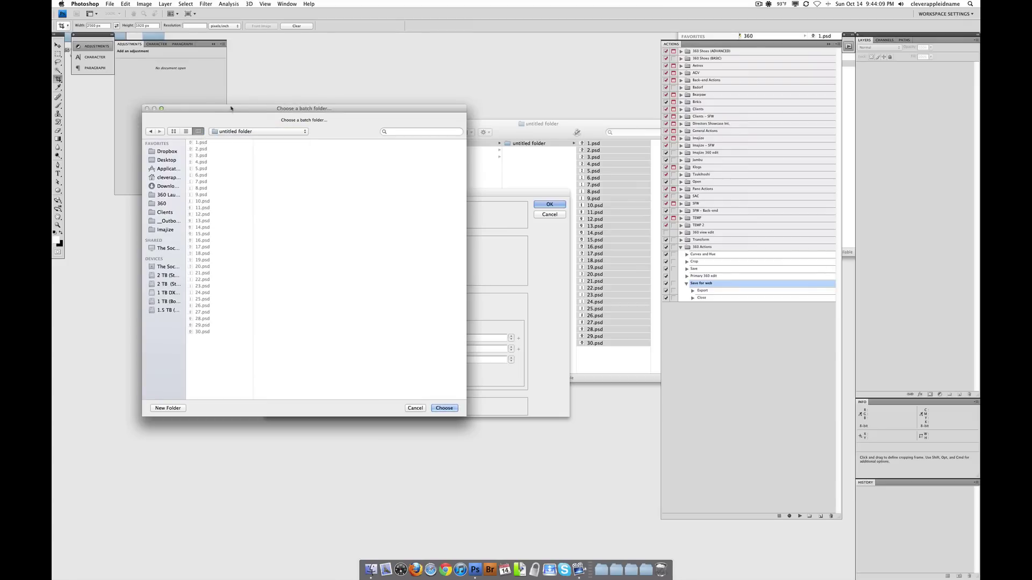
pyautogui.click(444, 408)
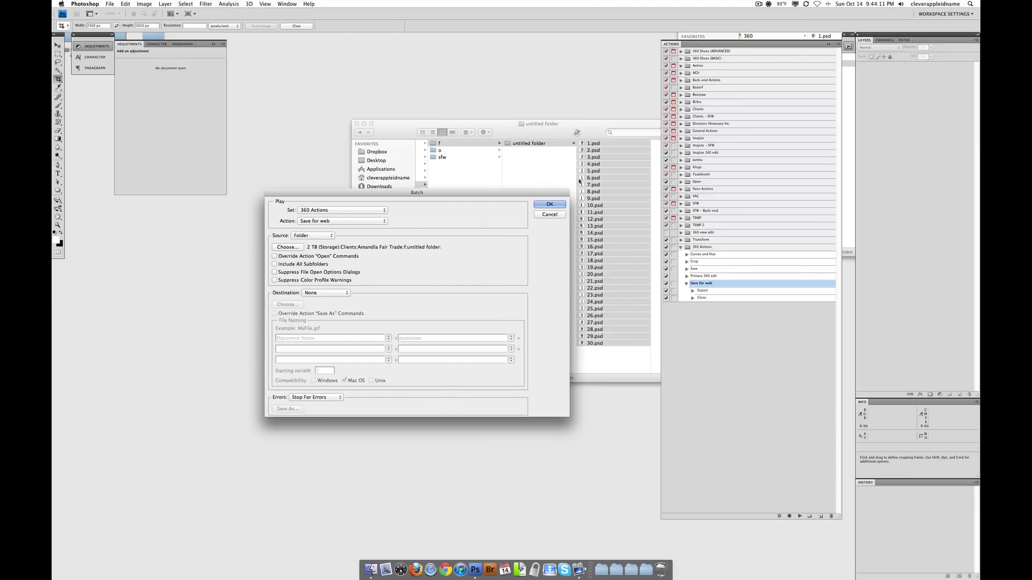
pyautogui.click(549, 205)
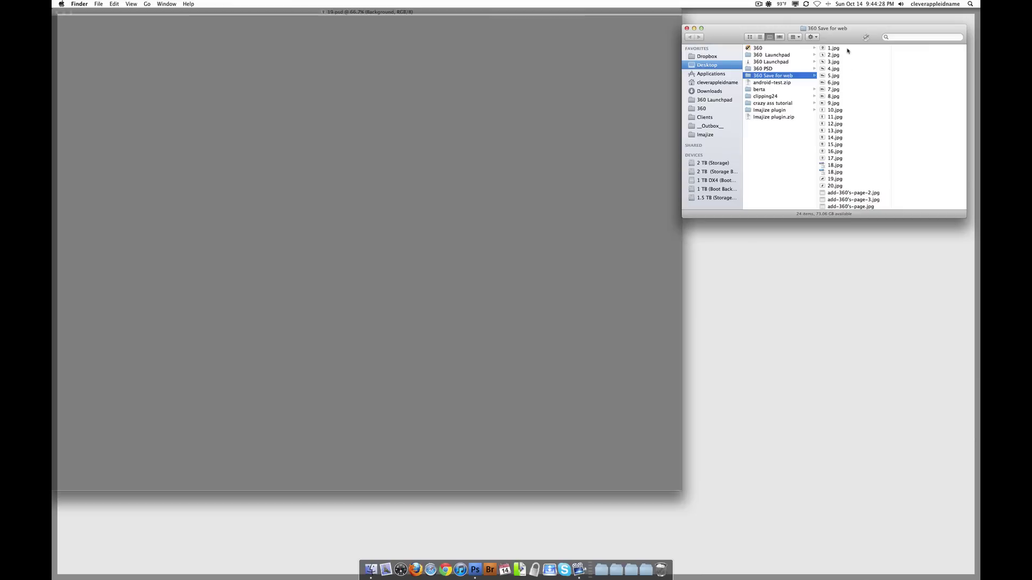
# Preview 1.jpg in Quick Look from the 360 Save for web folder, then select 2.jpg.
pyautogui.click(848, 49)
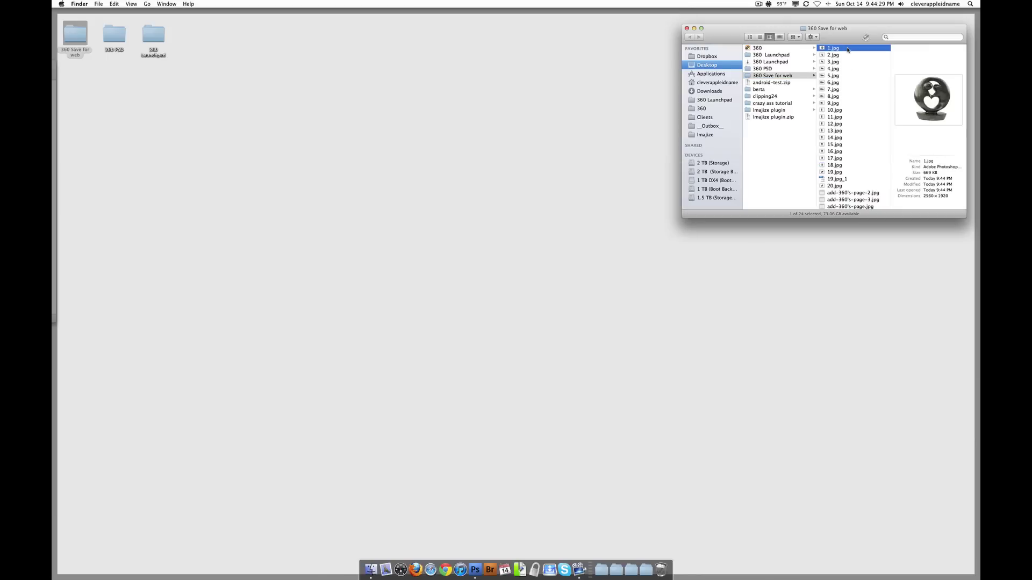
pyautogui.press('space')
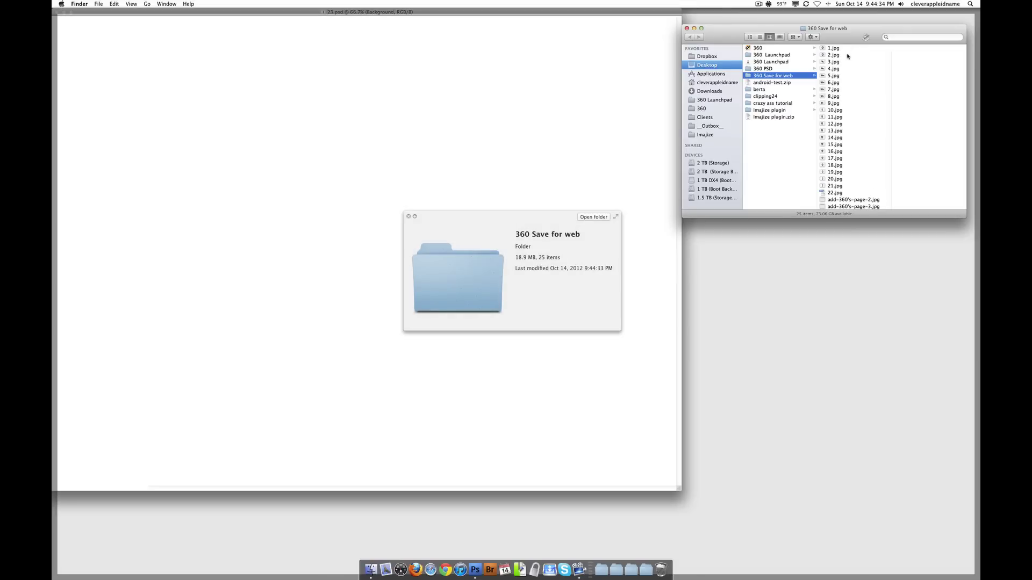
pyautogui.click(847, 55)
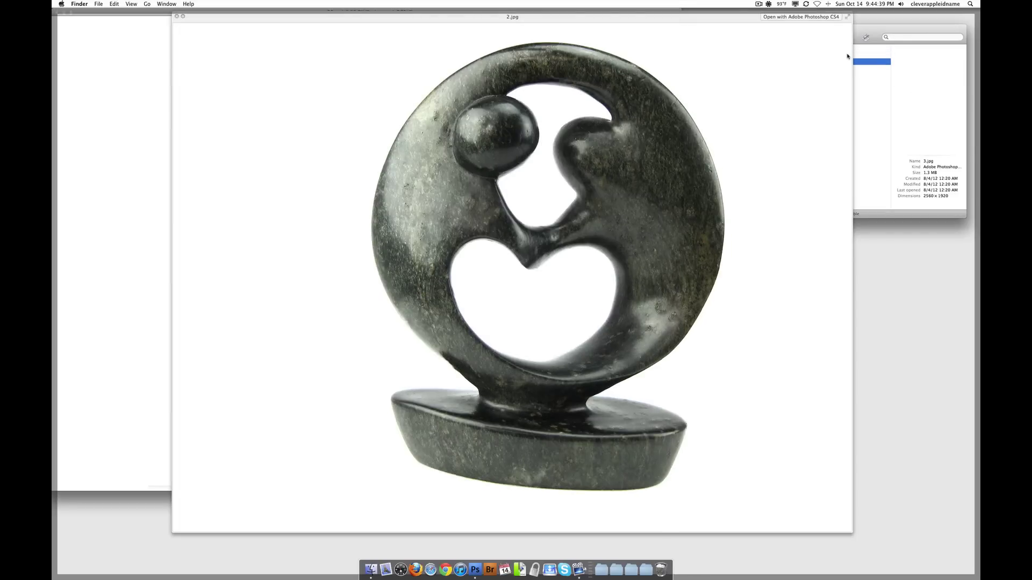
# Preview 3.jpg and 2.jpg, close Quick Look, and resize the window to list more files.
pyautogui.press('Down')
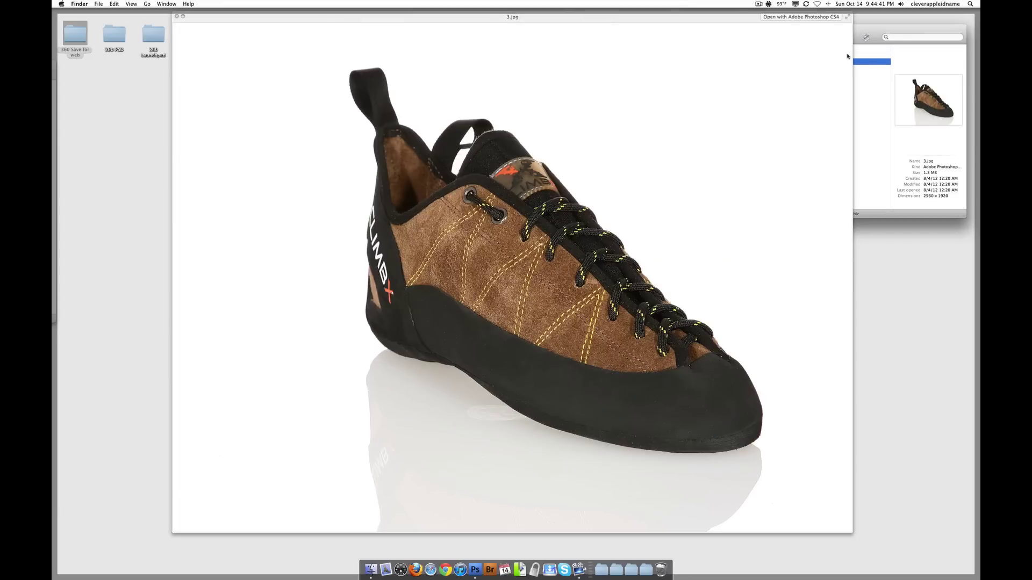
pyautogui.press('Up')
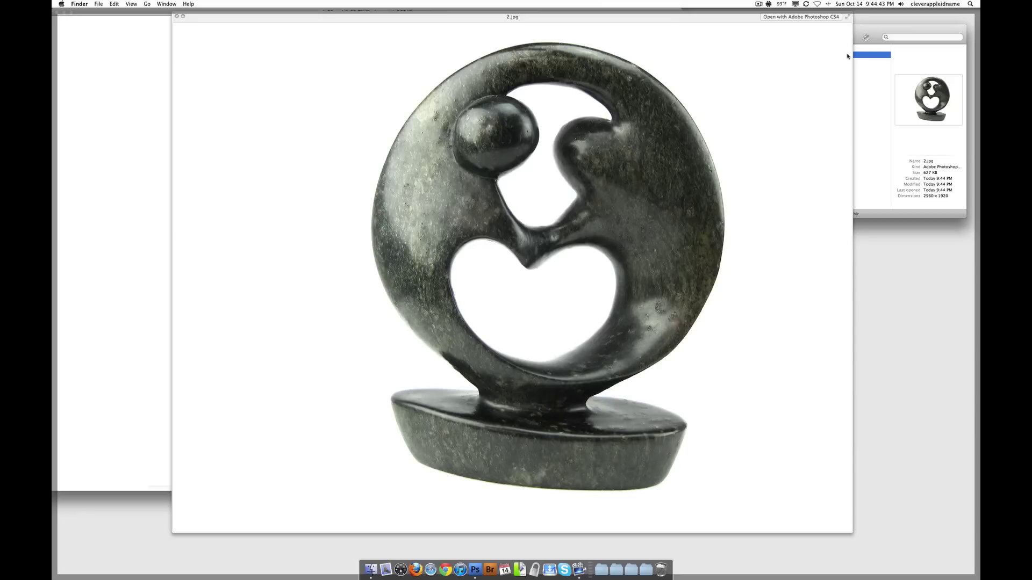
pyautogui.press('space')
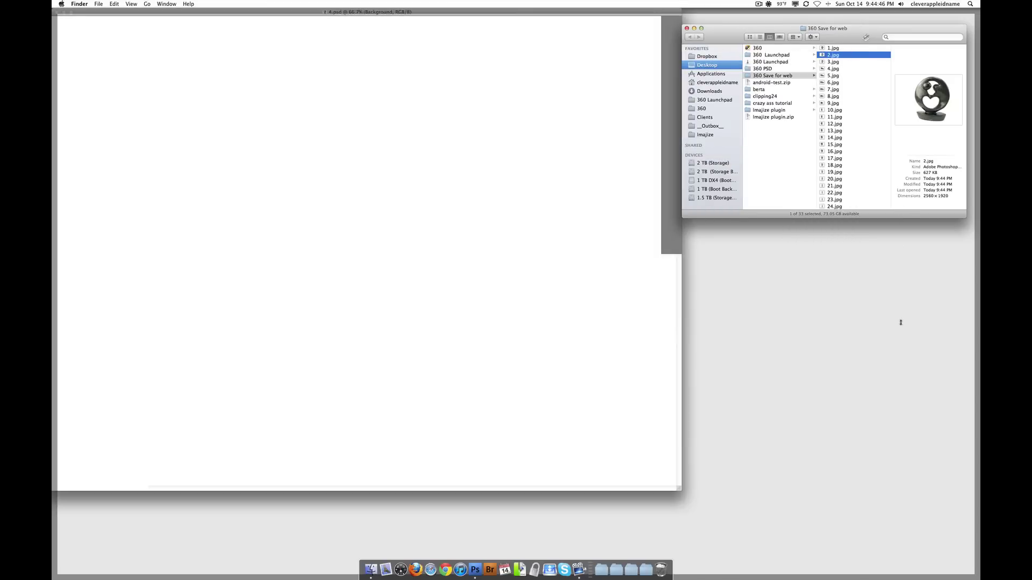
pyautogui.moveTo(900, 323); pyautogui.dragTo(901, 373)
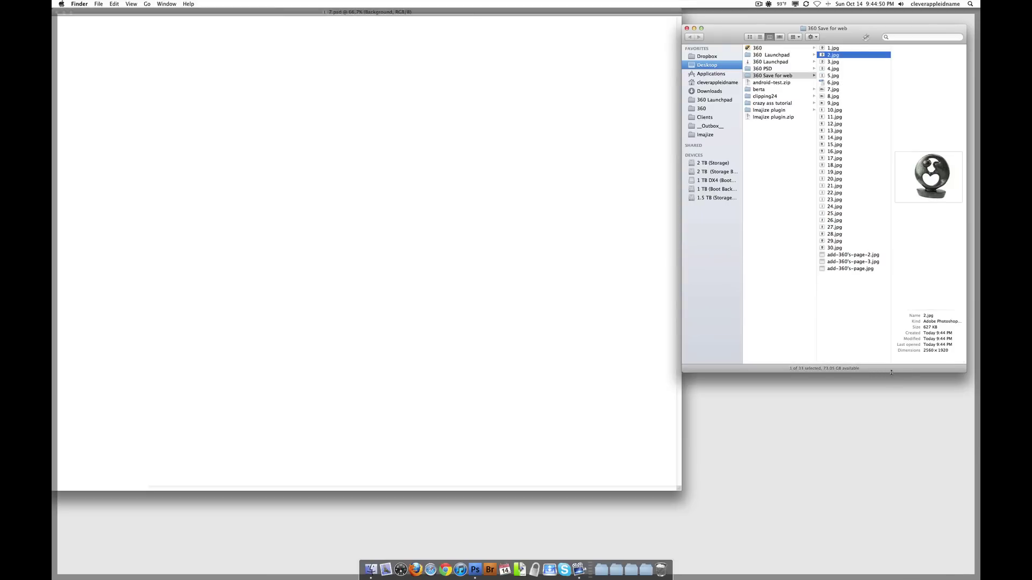
pyautogui.moveTo(891, 372); pyautogui.dragTo(890, 310)
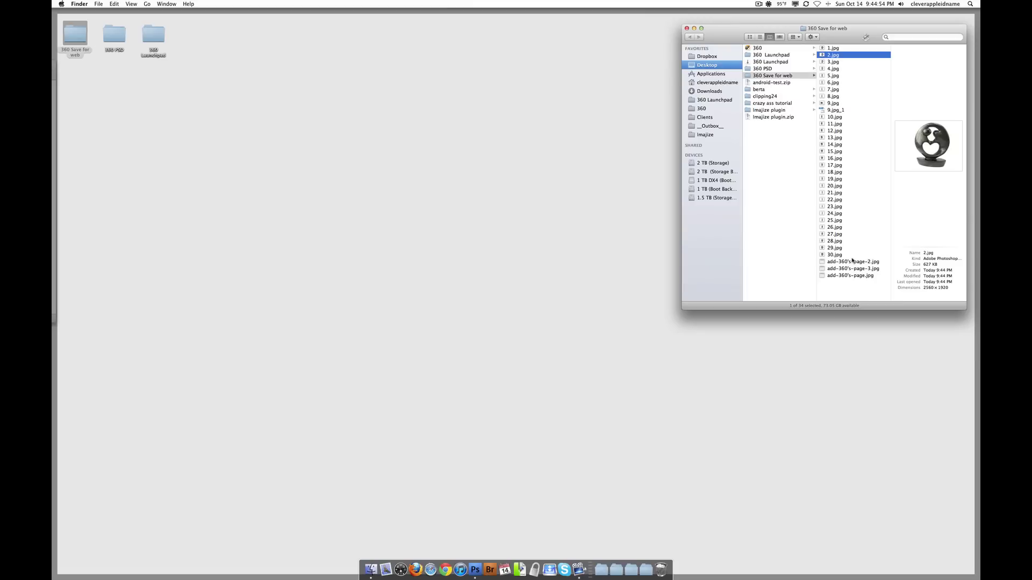
# Delete the three add-360's-page images from the 360 Save for web folder.
pyautogui.keyDown('shift'); pyautogui.click(852, 261); pyautogui.keyUp('shift')
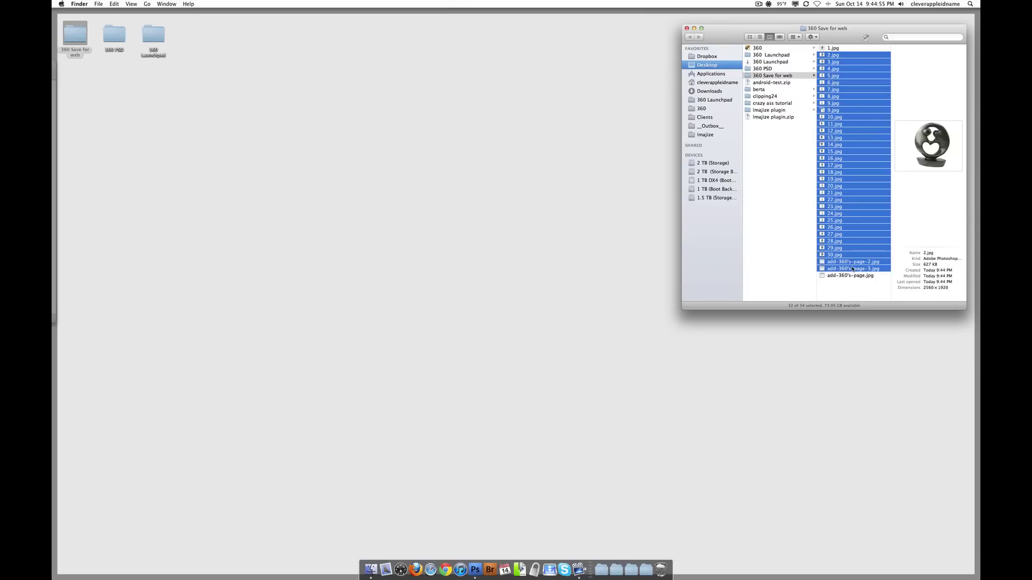
pyautogui.moveTo(882, 256); pyautogui.dragTo(880, 295)
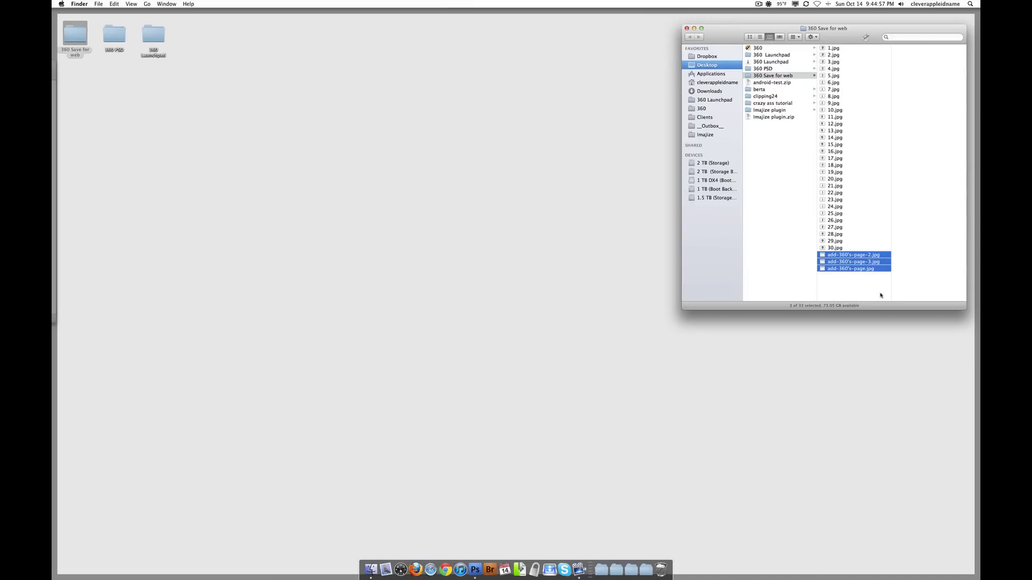
pyautogui.press('super+BackSpace')
# Spot-check the exports in Quick Look, stepping from 30.jpg back to 23.jpg.
pyautogui.click(860, 234)
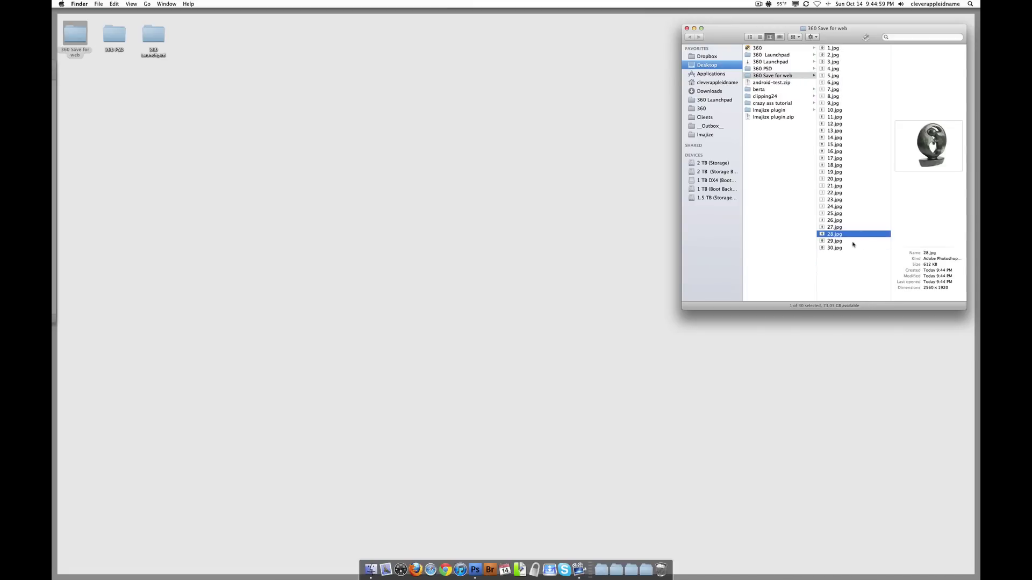
pyautogui.click(852, 247)
pyautogui.press('space')
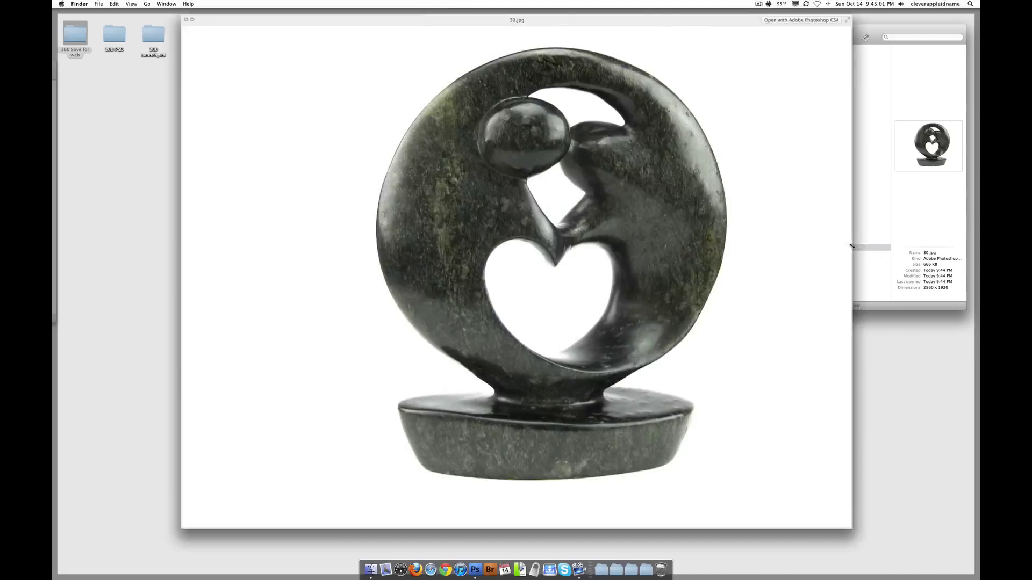
pyautogui.press('Up')
pyautogui.press('Up')
pyautogui.press('Up')
pyautogui.press('Up')
pyautogui.press('Up')
pyautogui.press('Up')
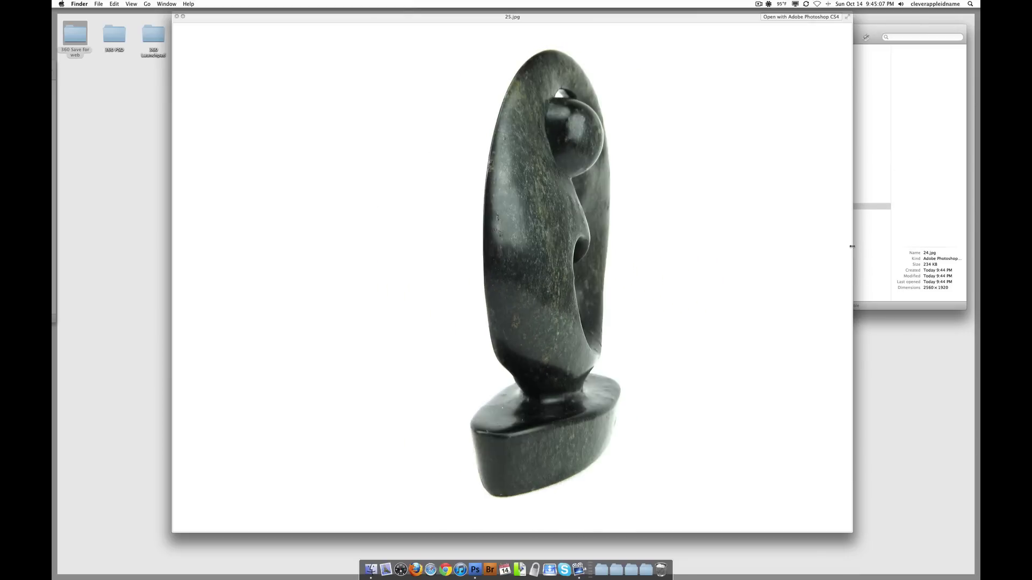
pyautogui.press('Up')
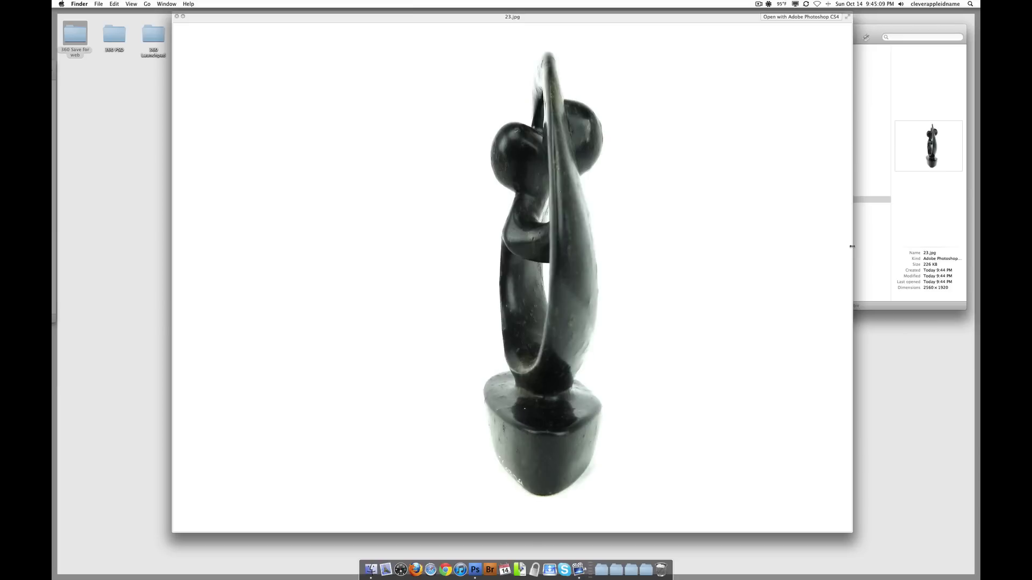
pyautogui.press('Up')
pyautogui.press('space')
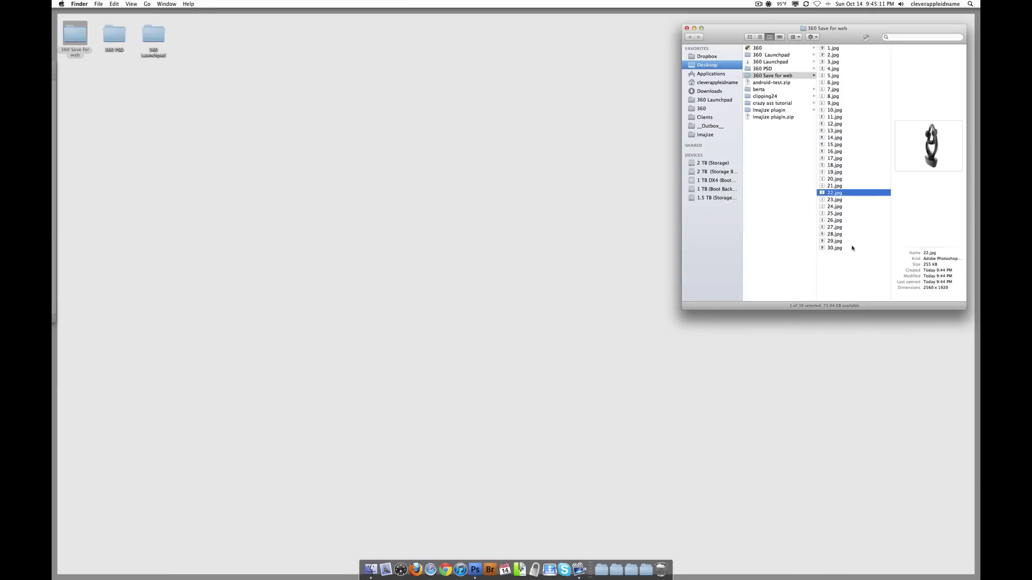
pyautogui.press('Left')
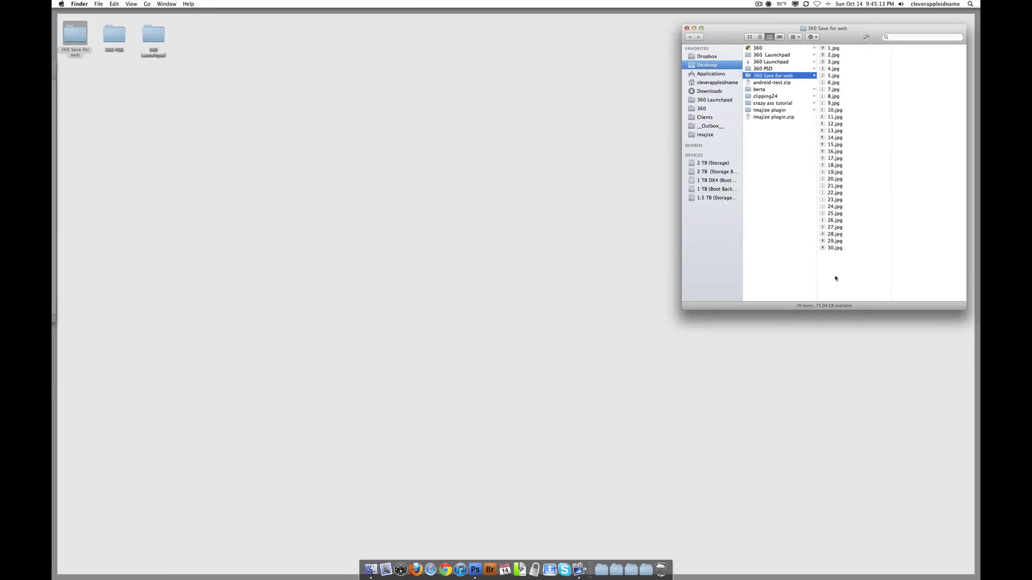